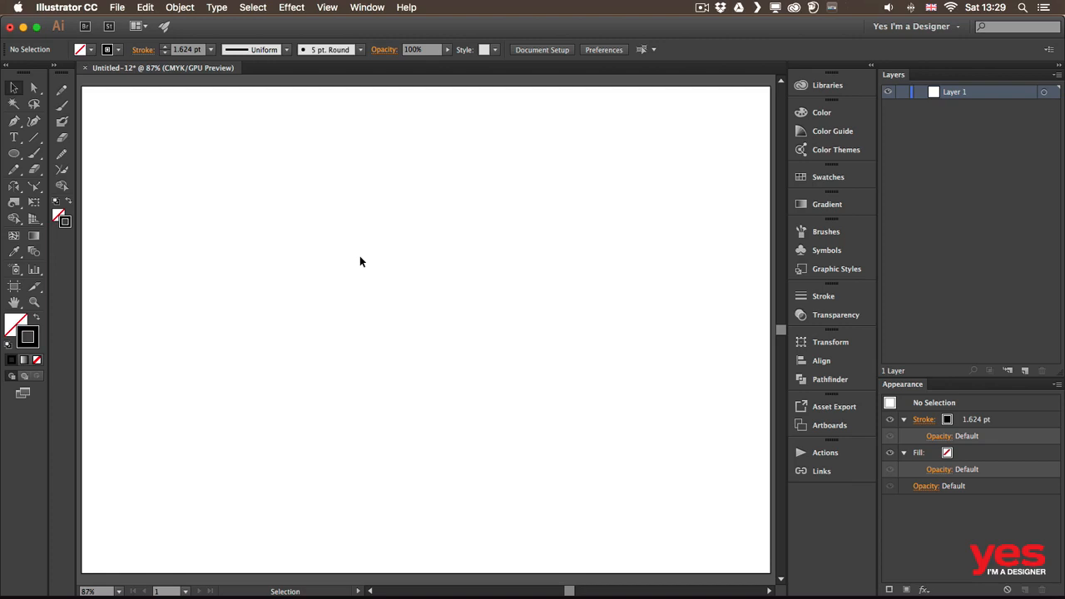
Draw a circle about 66 mm across with the Ellipse tool
key(l)
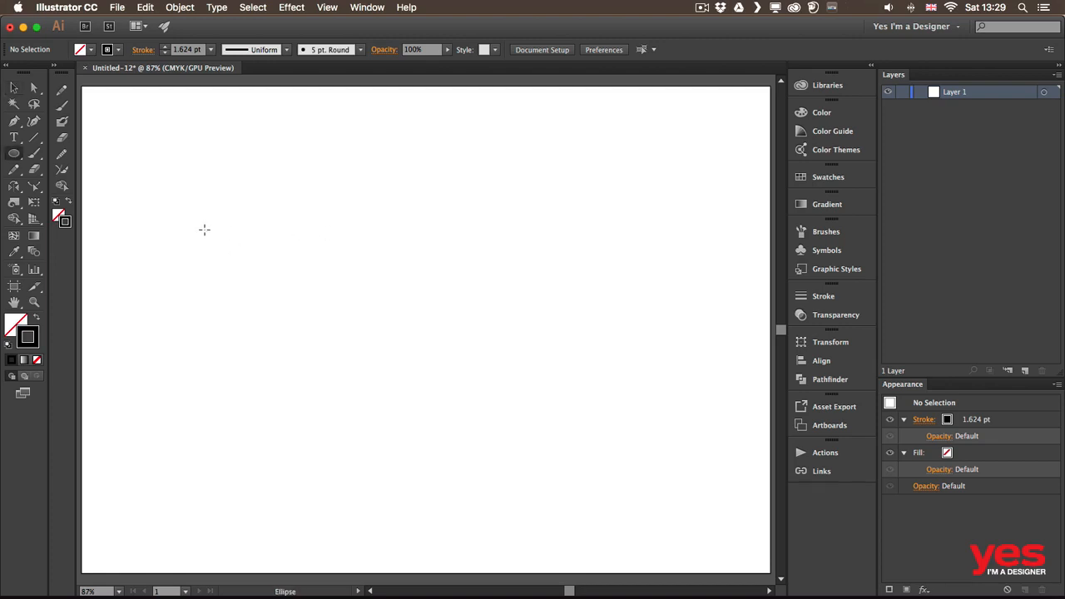
drag(204, 229, 318, 313)
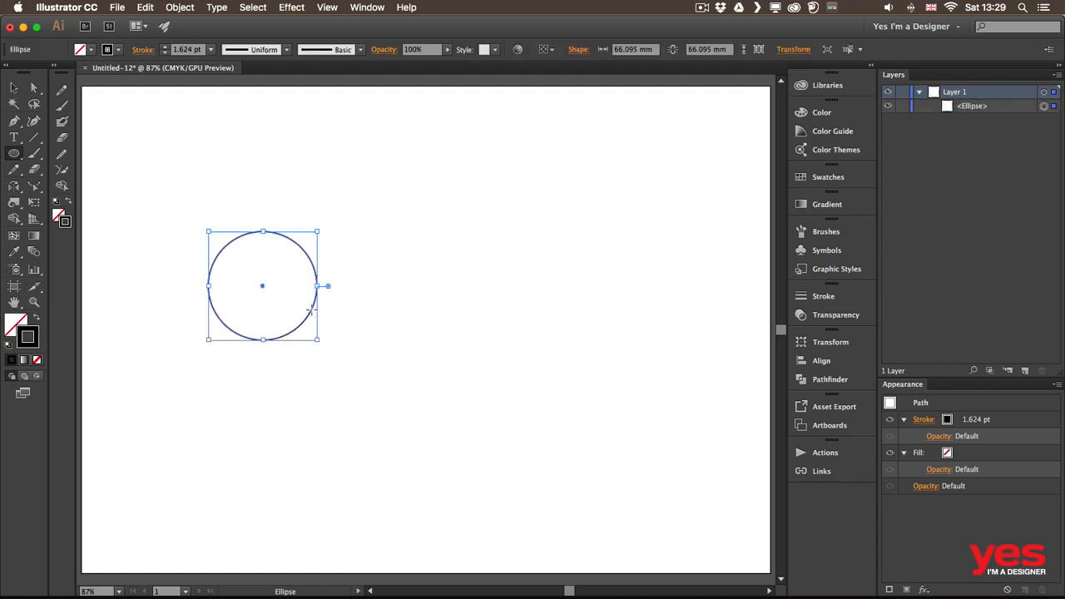
key(v)
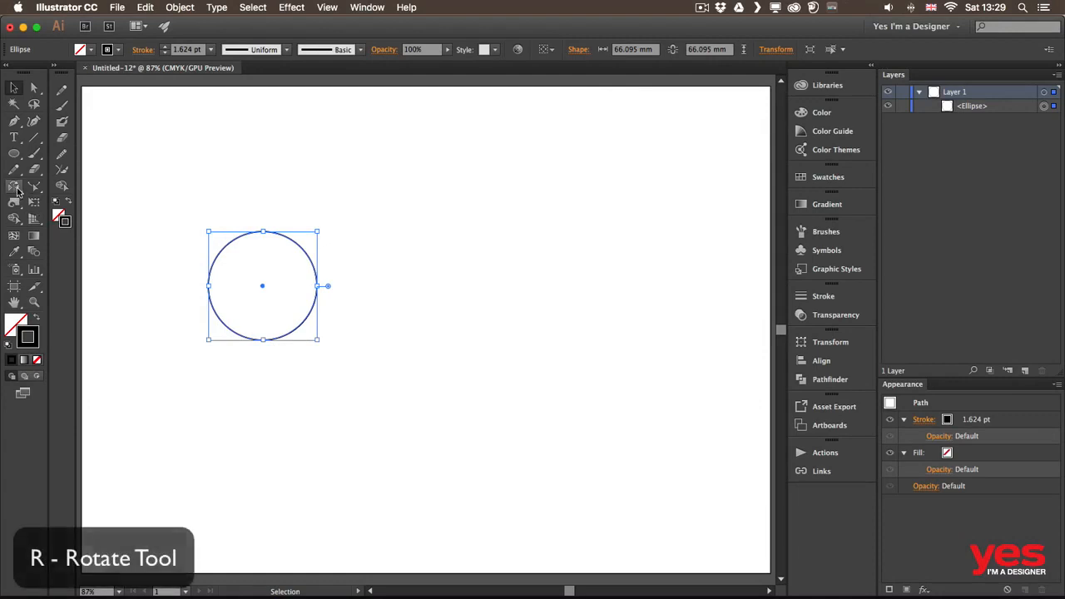
Set the Rotate tool's origin on the circle's right anchor and add horizontal and vertical guides through that point
drag(14, 186, 64, 190)
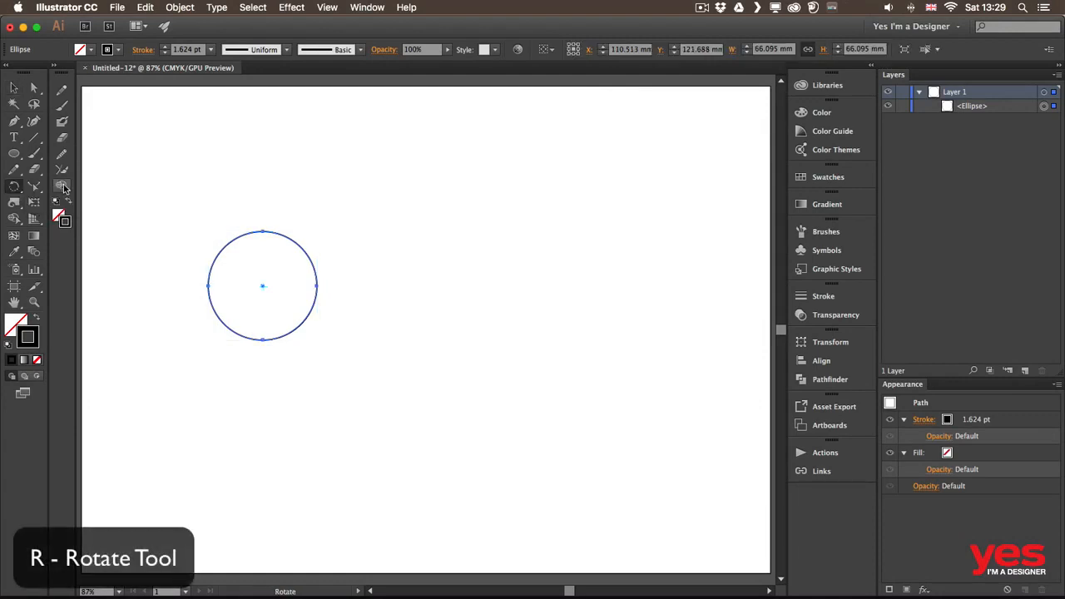
click(317, 285)
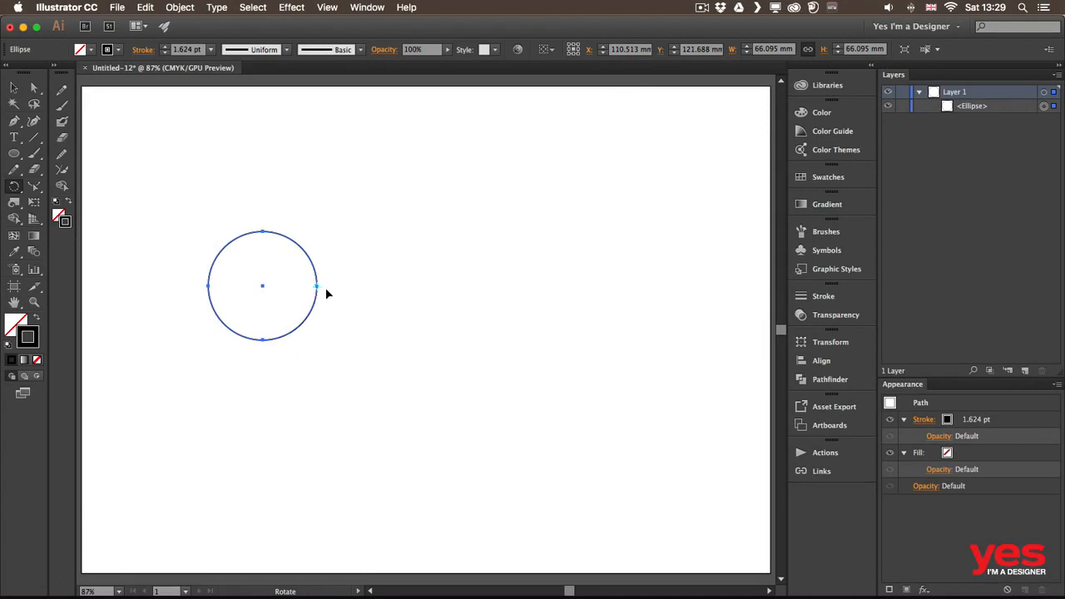
key(super+r)
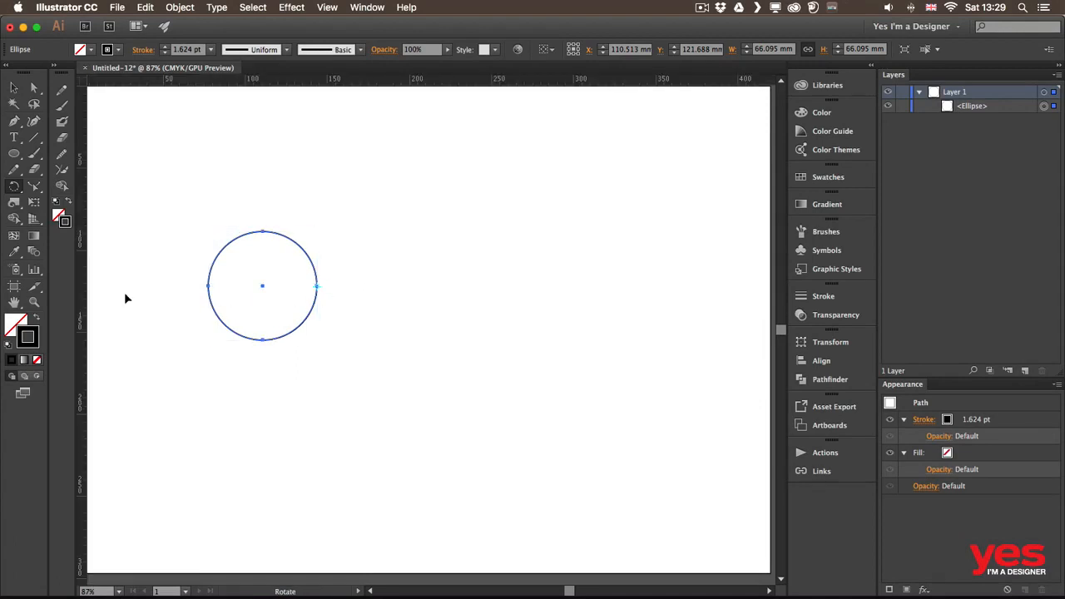
drag(80, 283, 317, 286)
drag(333, 81, 317, 287)
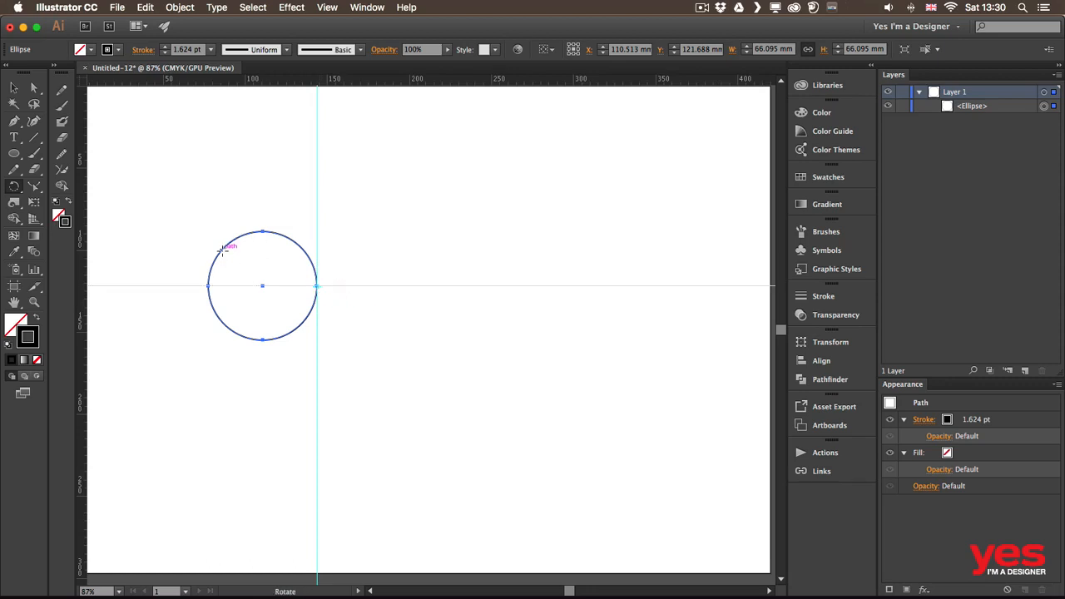
Rotate a copy of the circle 45° around the anchor point on the guides
drag(223, 250, 283, 238)
key(alt+shift)
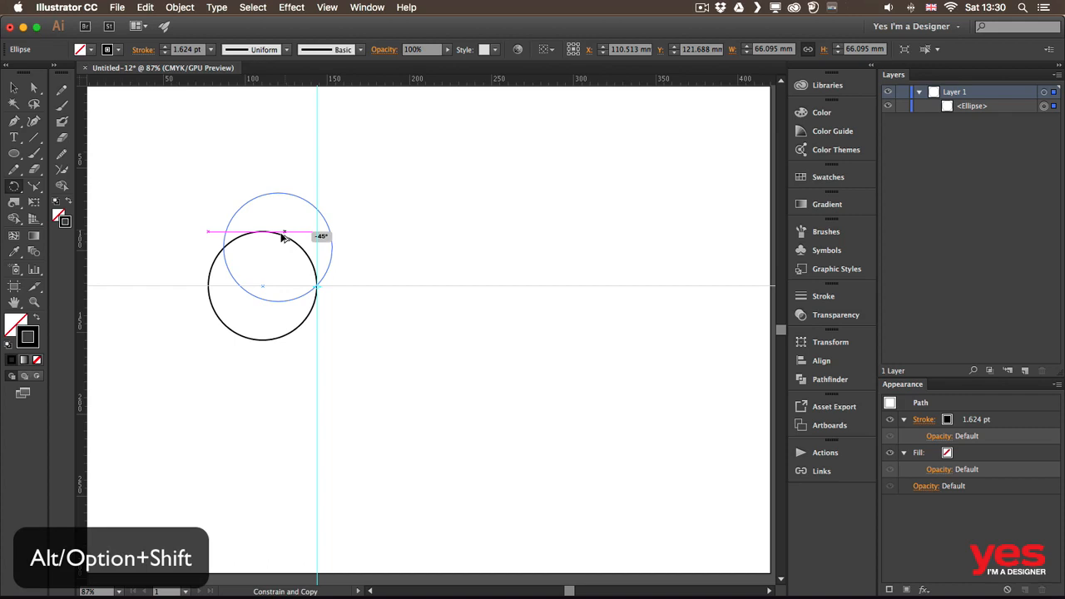
mouse_move(282, 239)
mouse_down()
mouse_move(269, 291)
mouse_move(278, 328)
mouse_move(259, 265)
mouse_move(292, 226)
mouse_up()
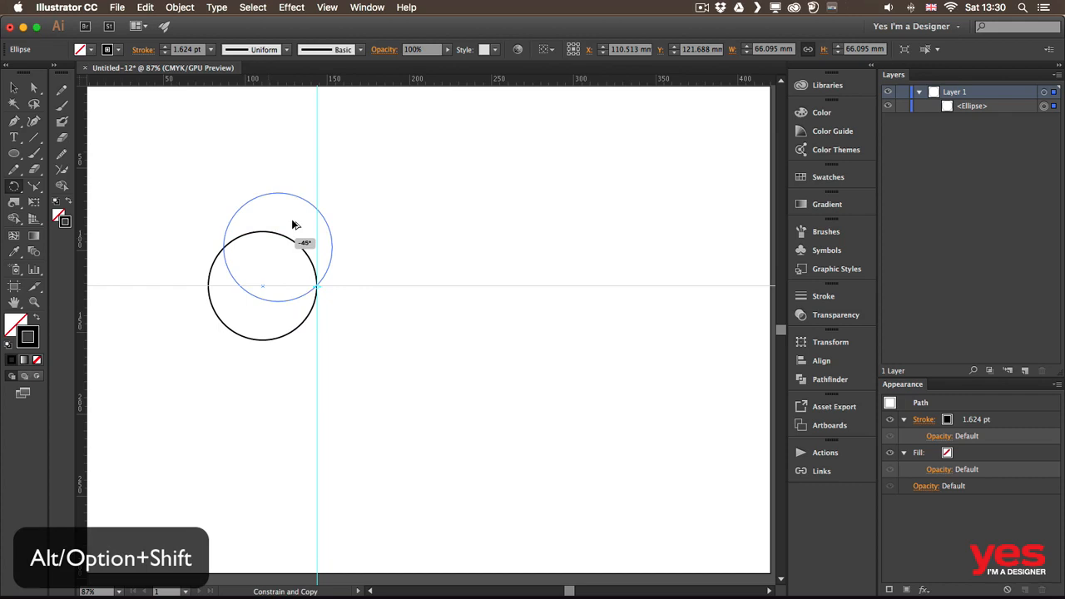
drag(292, 224, 291, 223)
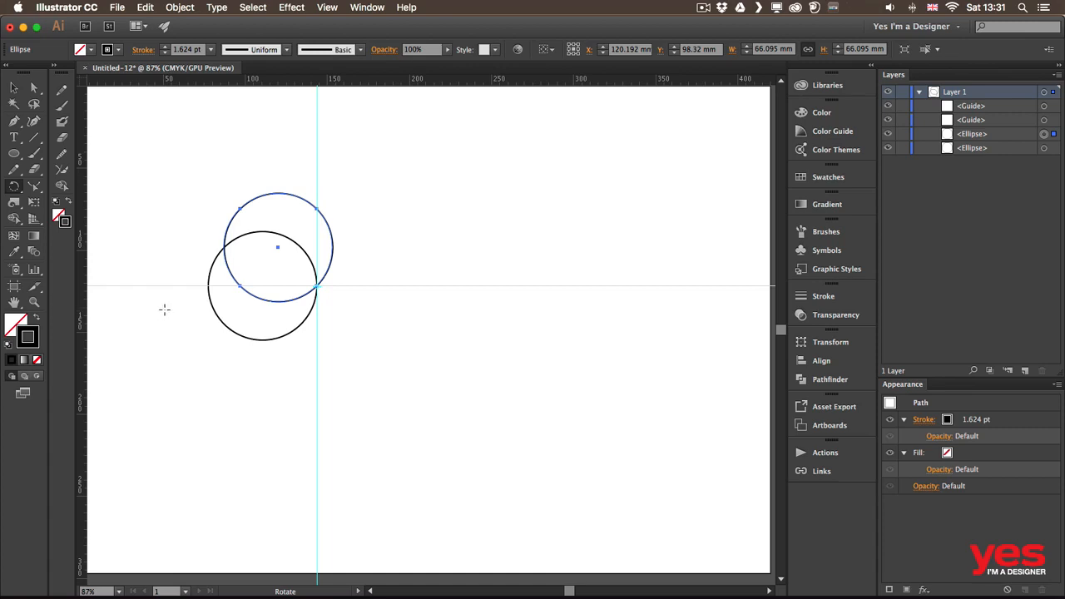
Repeat the transform six more times to complete a ring of eight overlapping circles around the point
key(v)
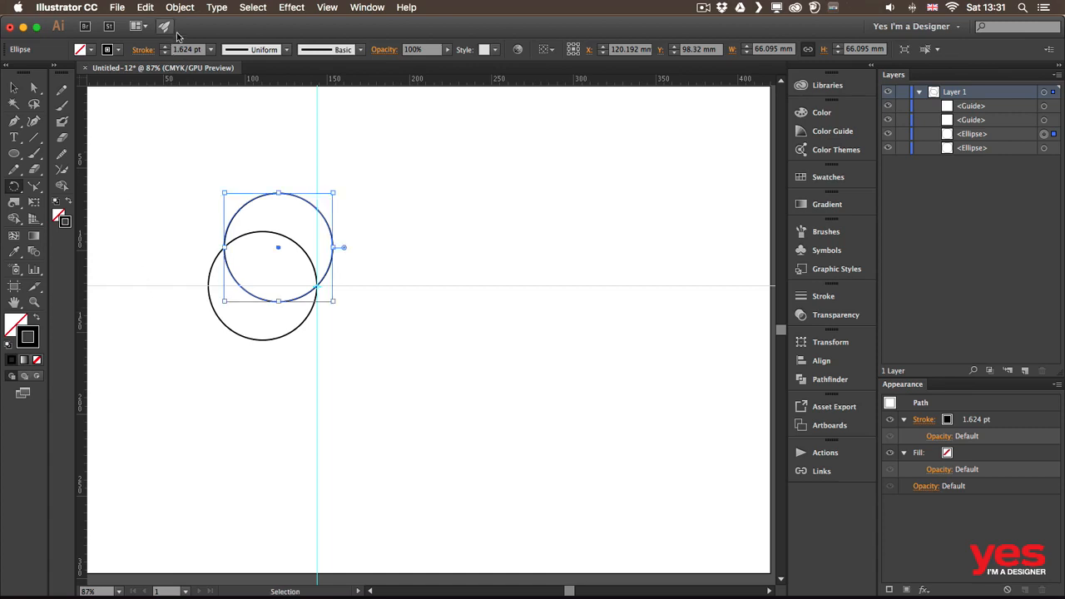
click(181, 7)
click(183, 7)
click(179, 7)
mouse_move(196, 26)
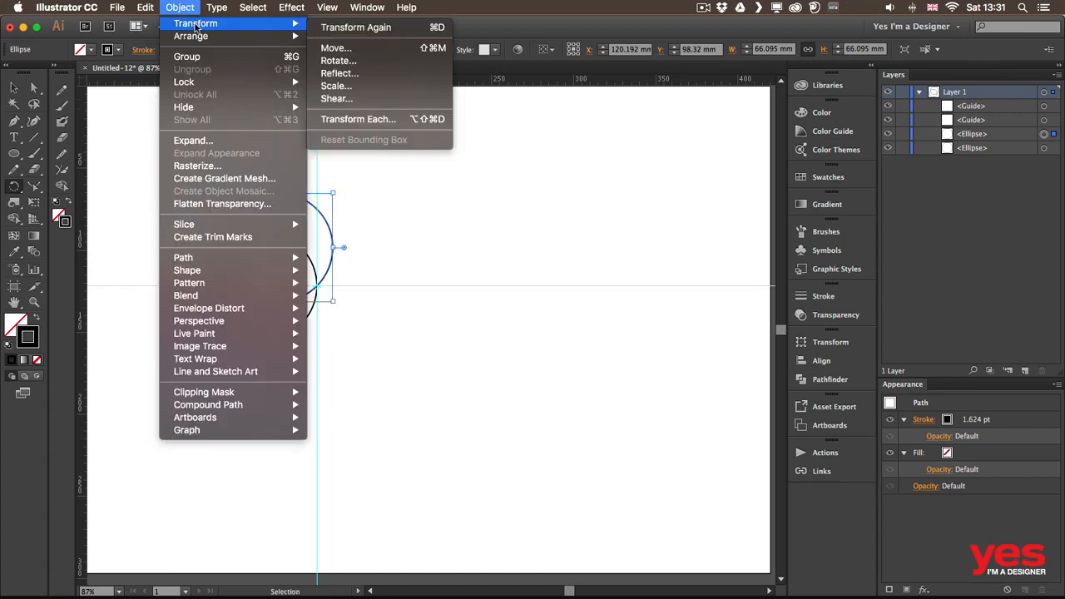
click(371, 28)
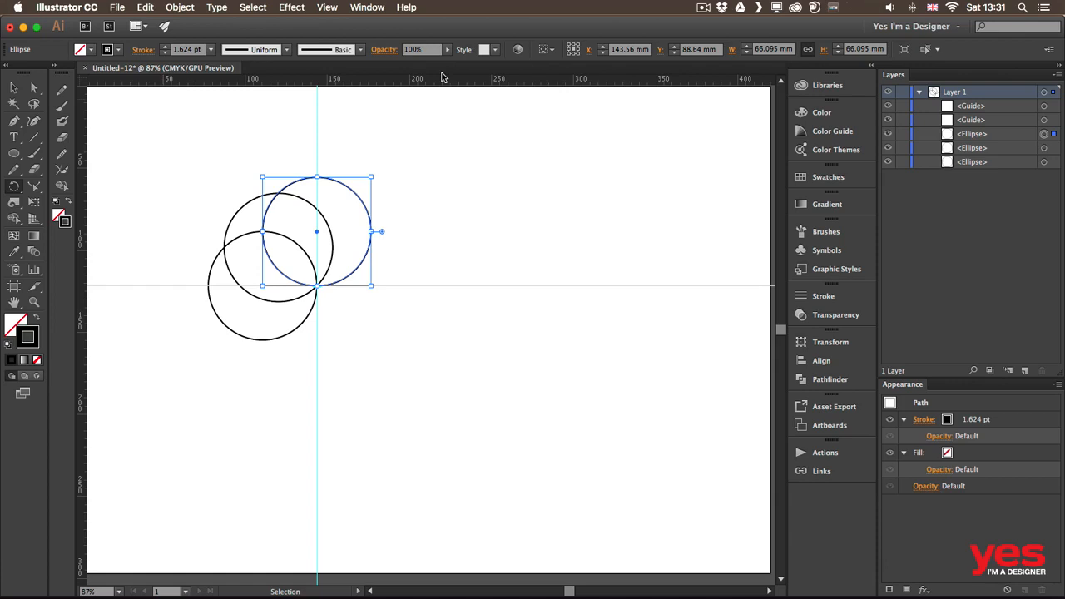
key(super+d)
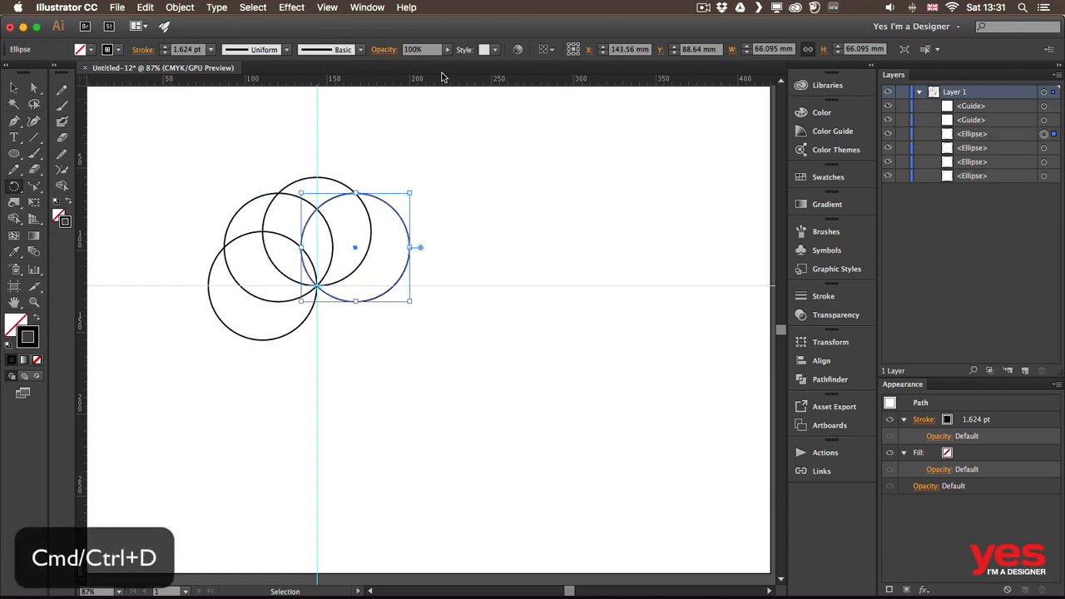
key(super+d)
key(super+d)
key(super+d)
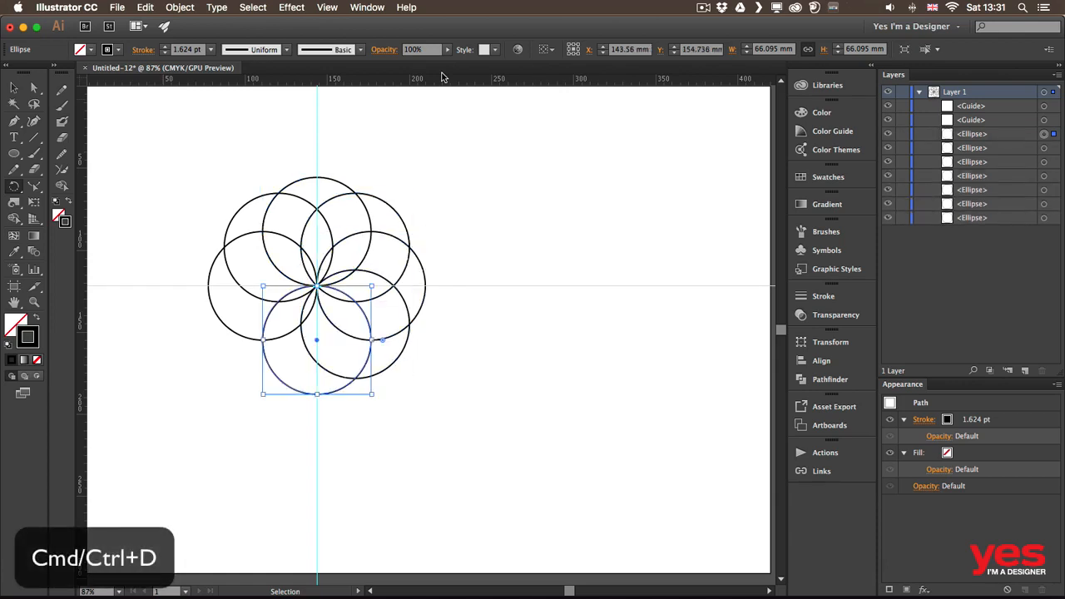
key(super+d)
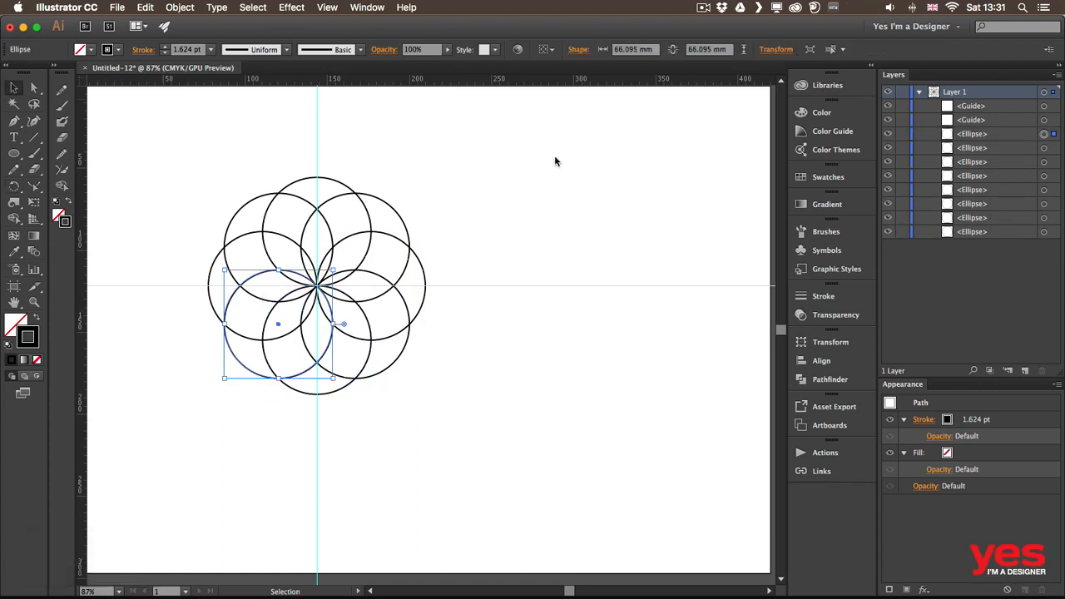
Select all eight circles and remove their stroke
click(545, 206)
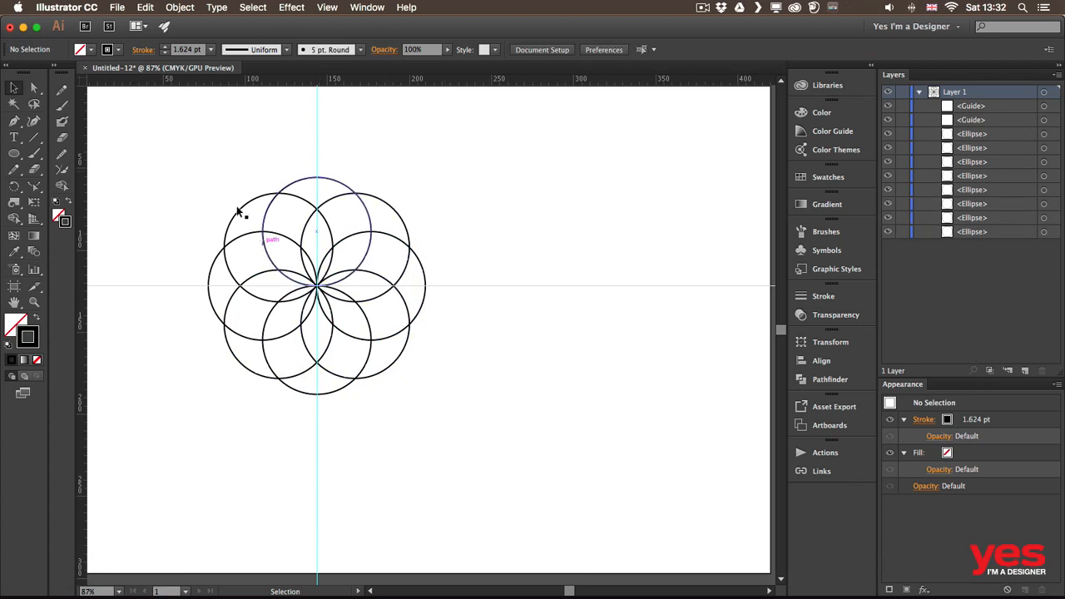
drag(211, 152, 462, 368)
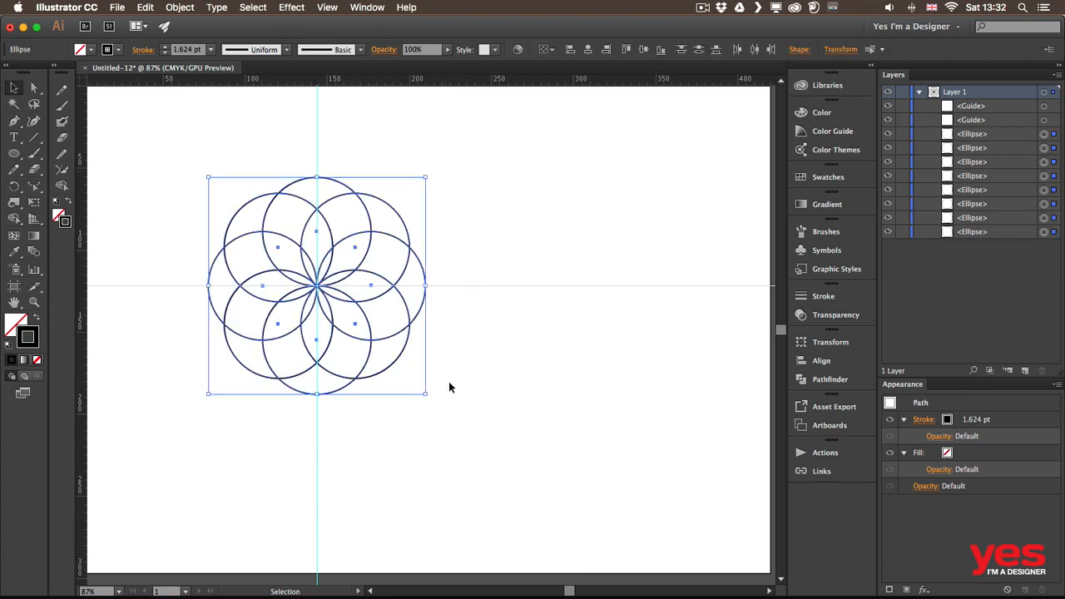
click(118, 50)
click(9, 73)
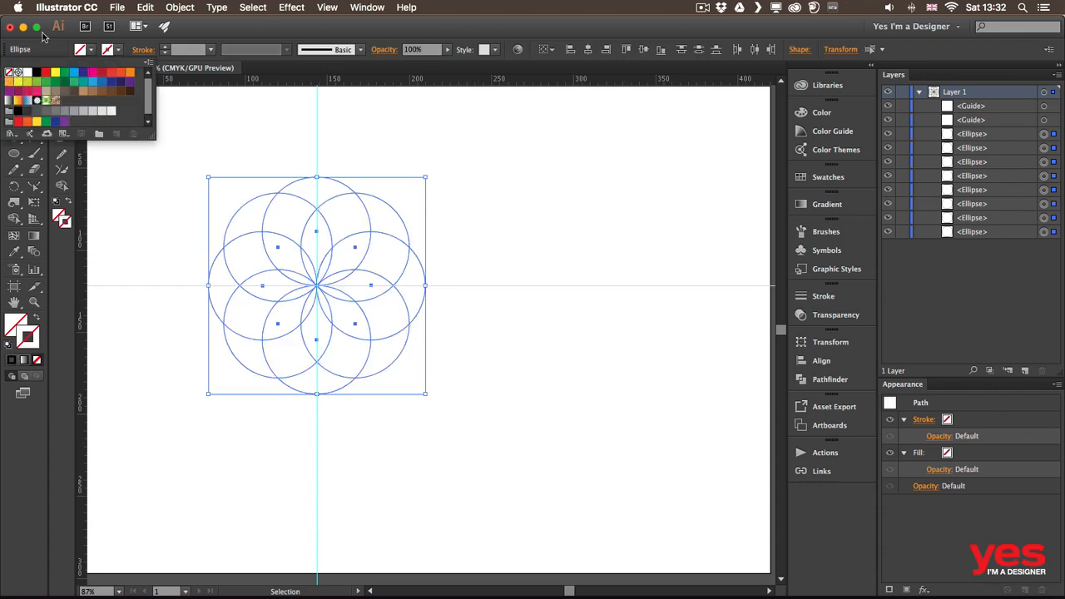
Fill all the selected circles with a light blue swatch
click(89, 53)
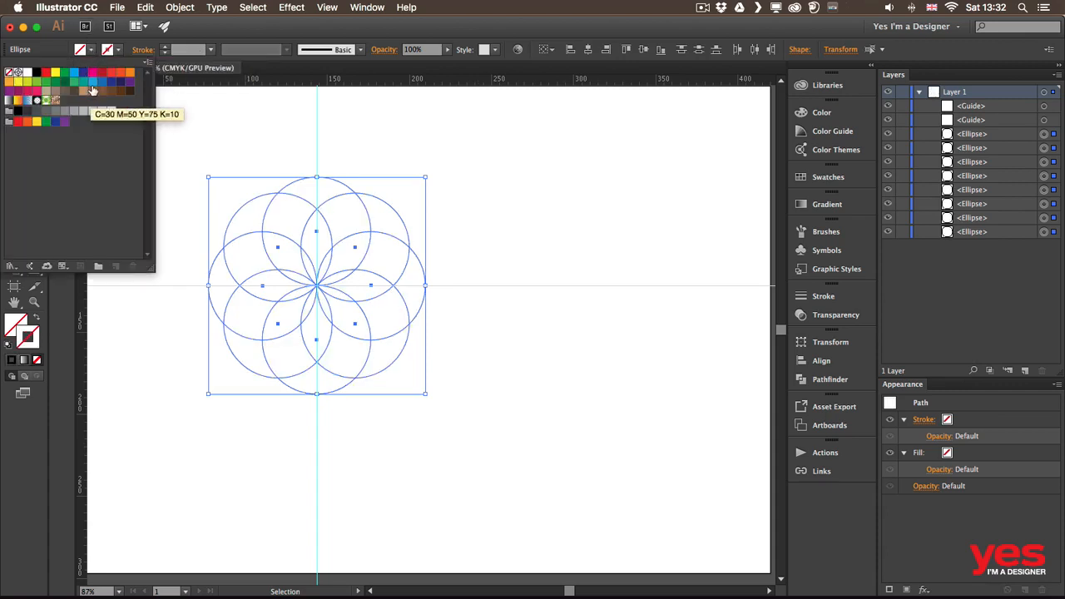
click(93, 80)
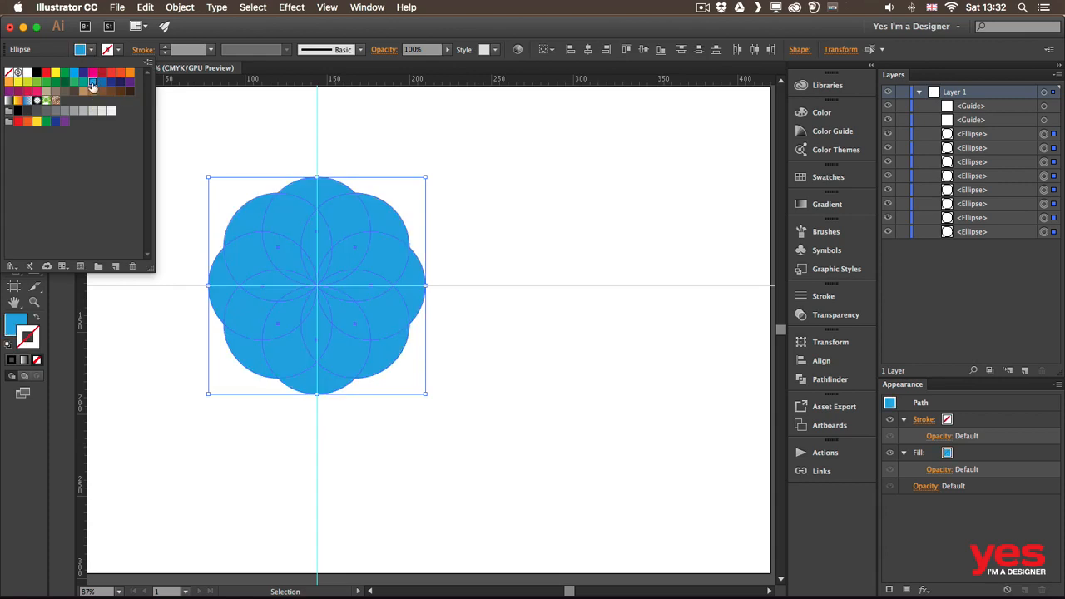
click(396, 153)
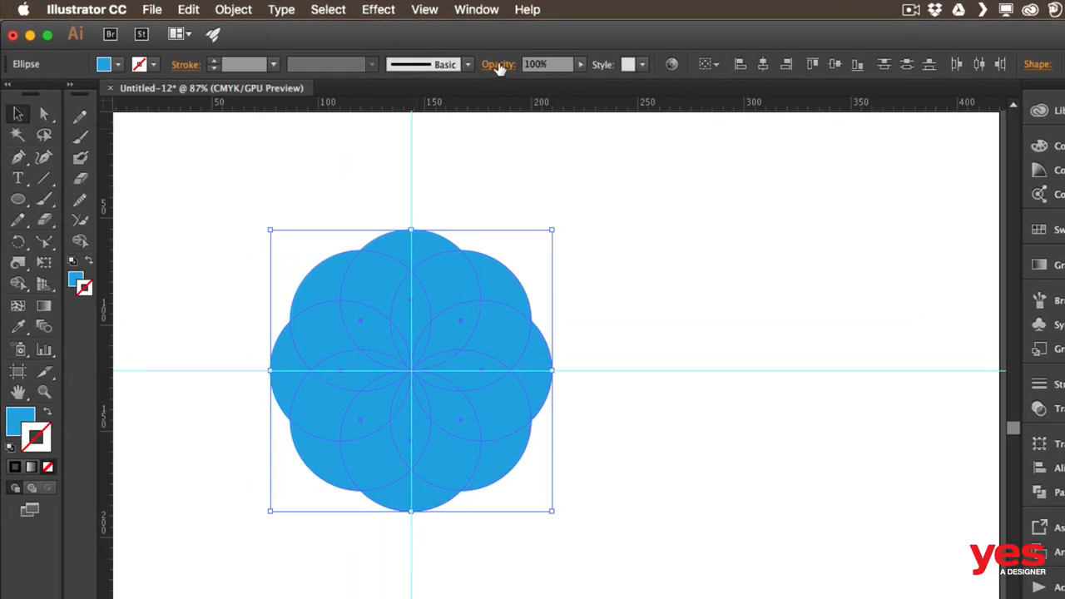
Set the circles' blending mode to Screen, after trying Multiply and Overlay
click(498, 66)
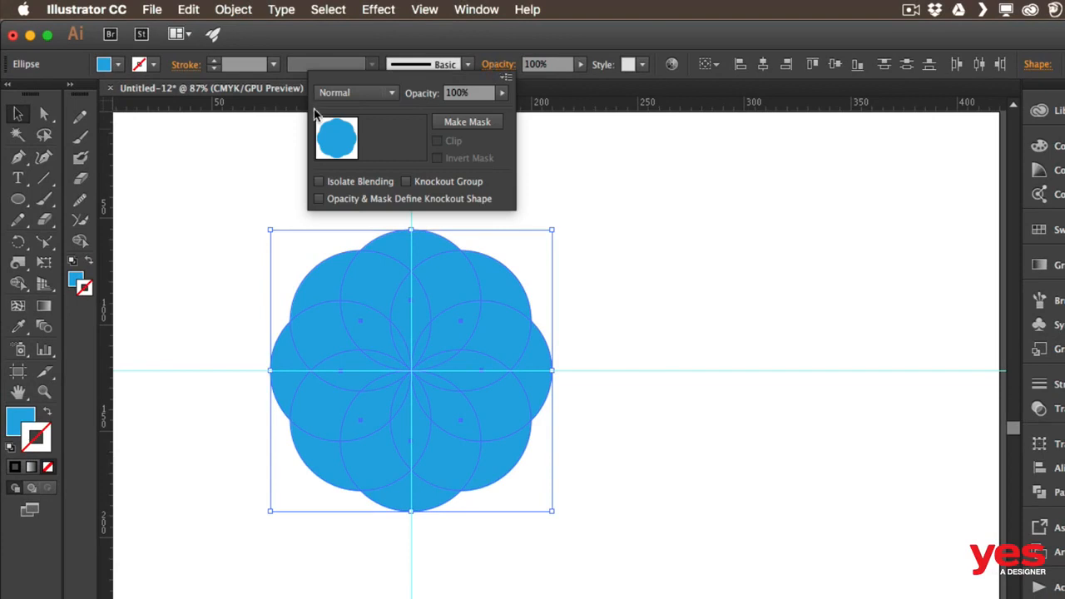
click(354, 93)
click(352, 152)
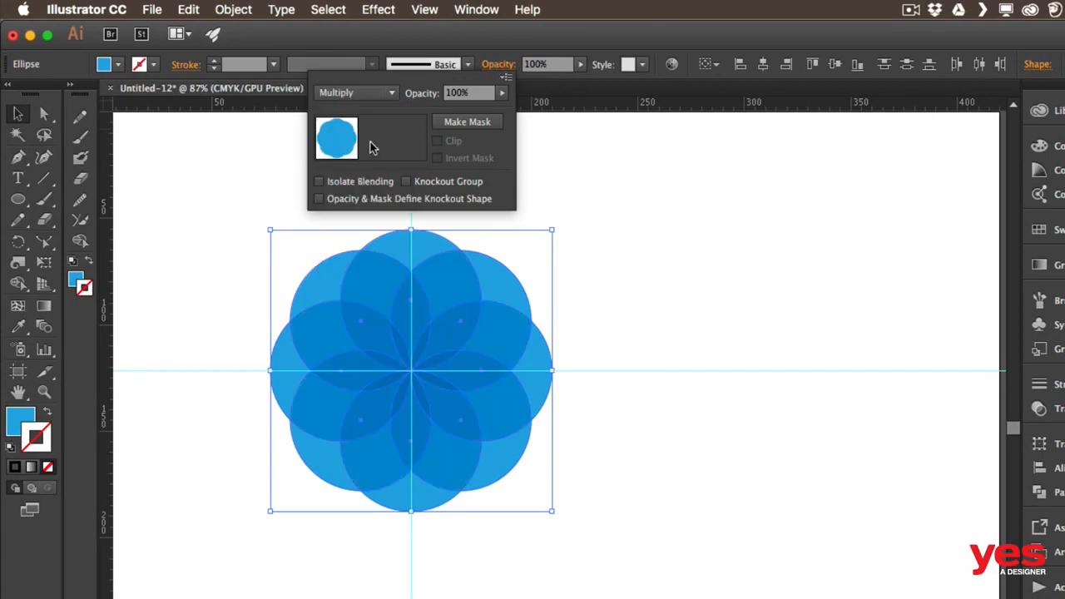
click(372, 93)
click(379, 258)
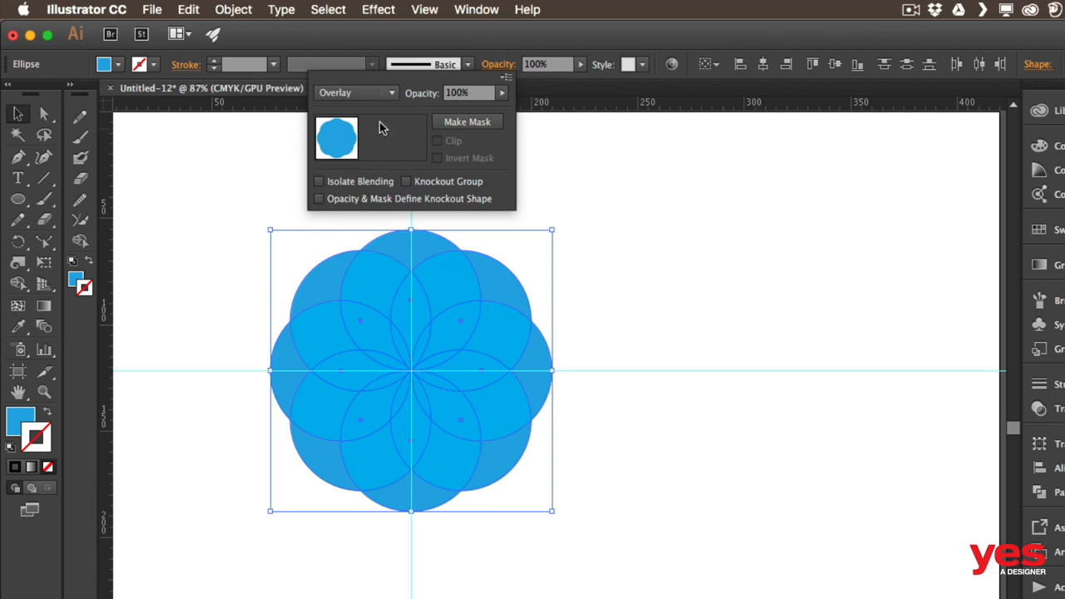
click(359, 95)
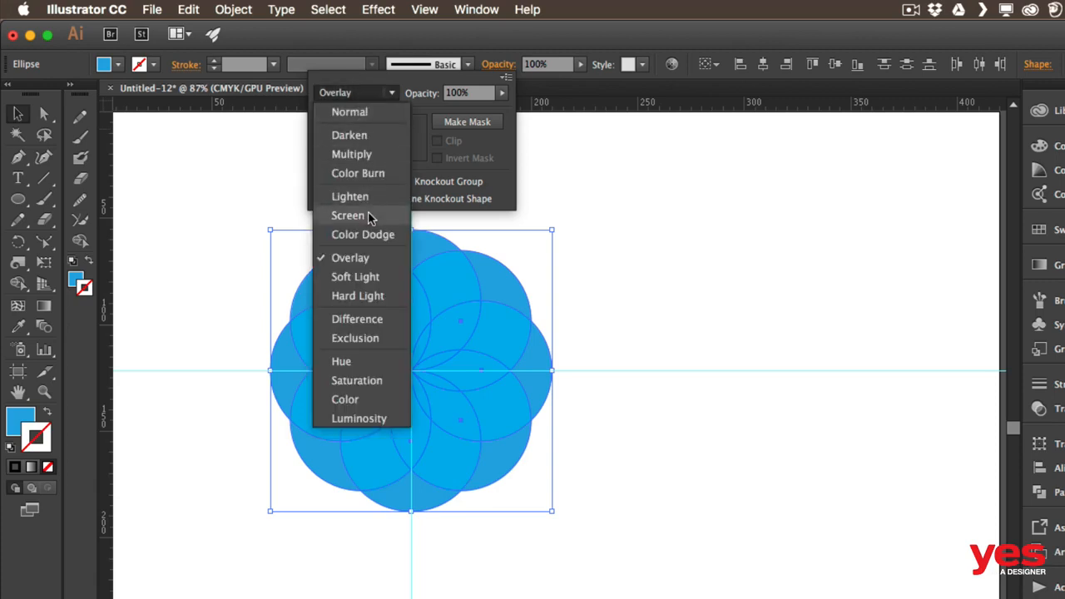
click(368, 217)
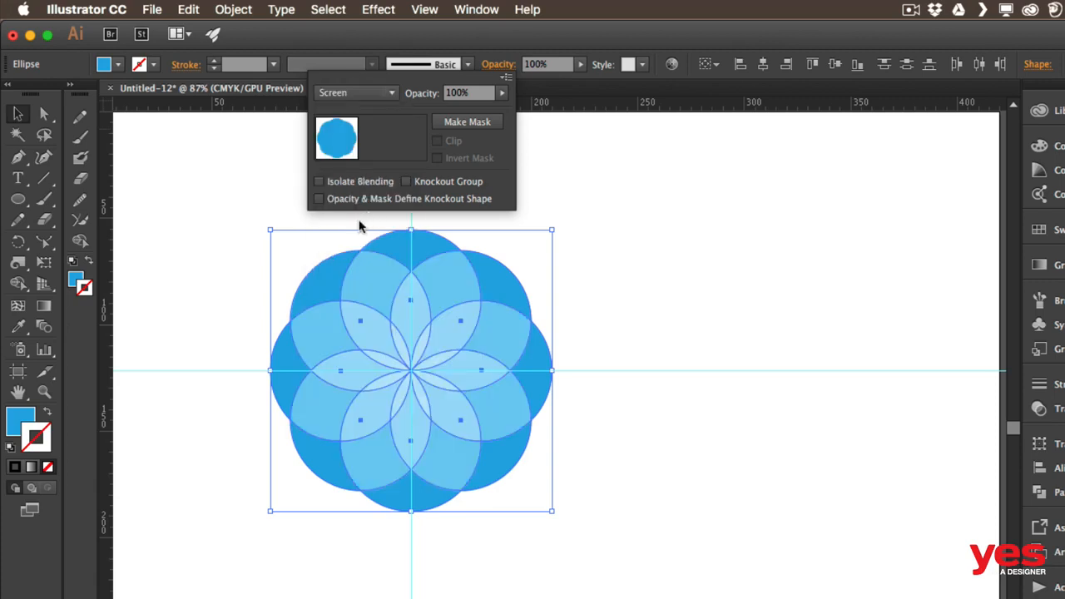
Try lowering the circles' opacity to 44%, undo that change, and deselect
click(502, 92)
drag(498, 115, 463, 107)
click(669, 199)
click(669, 198)
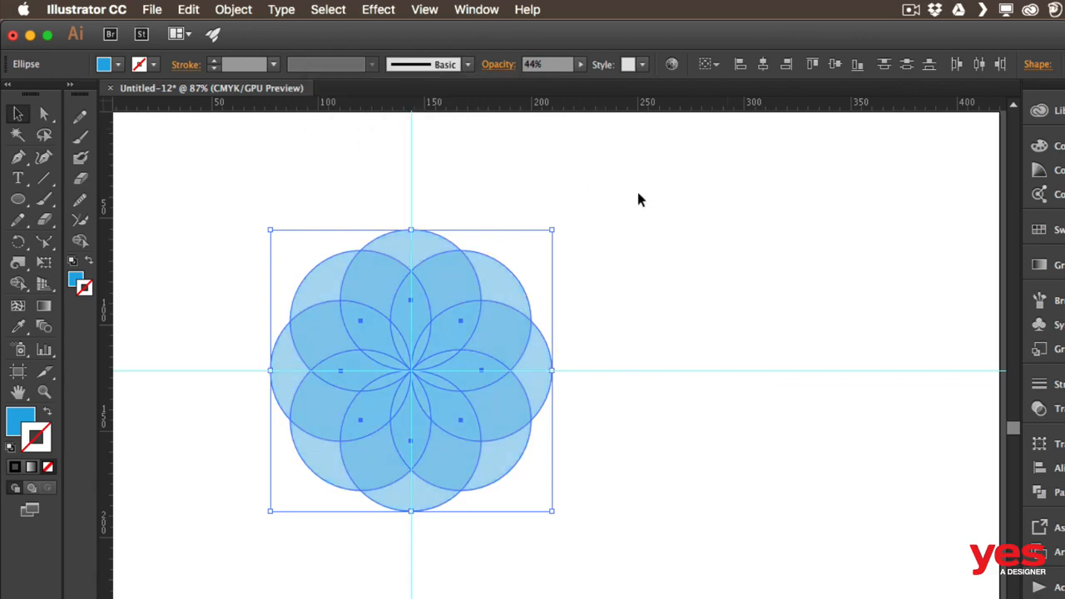
key(super+z)
click(608, 183)
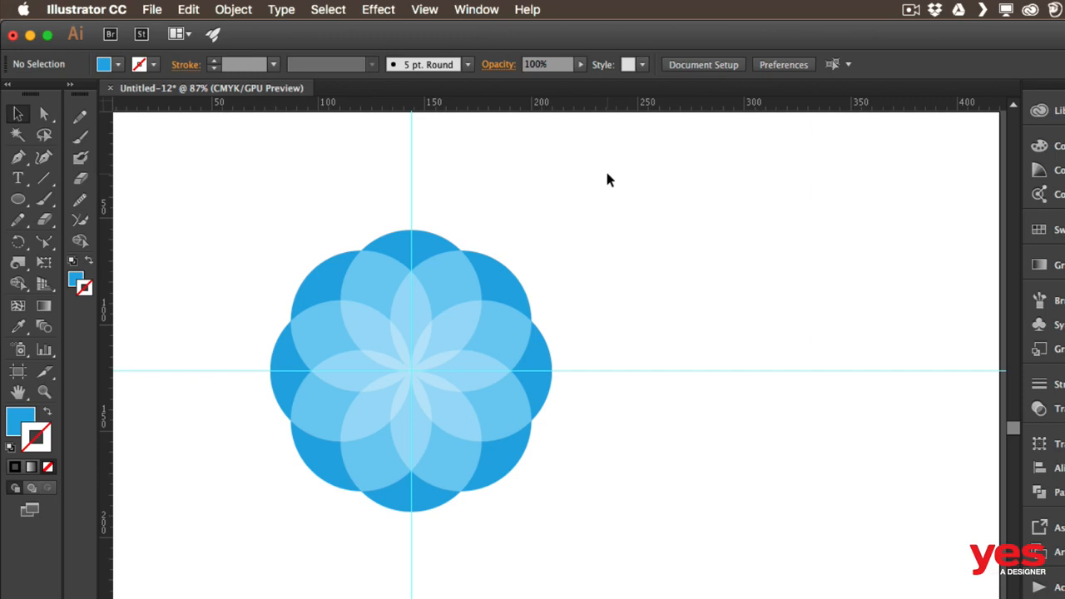
Draw a small circle about 15 mm across on the horizontal guide, left of the flower
key(l)
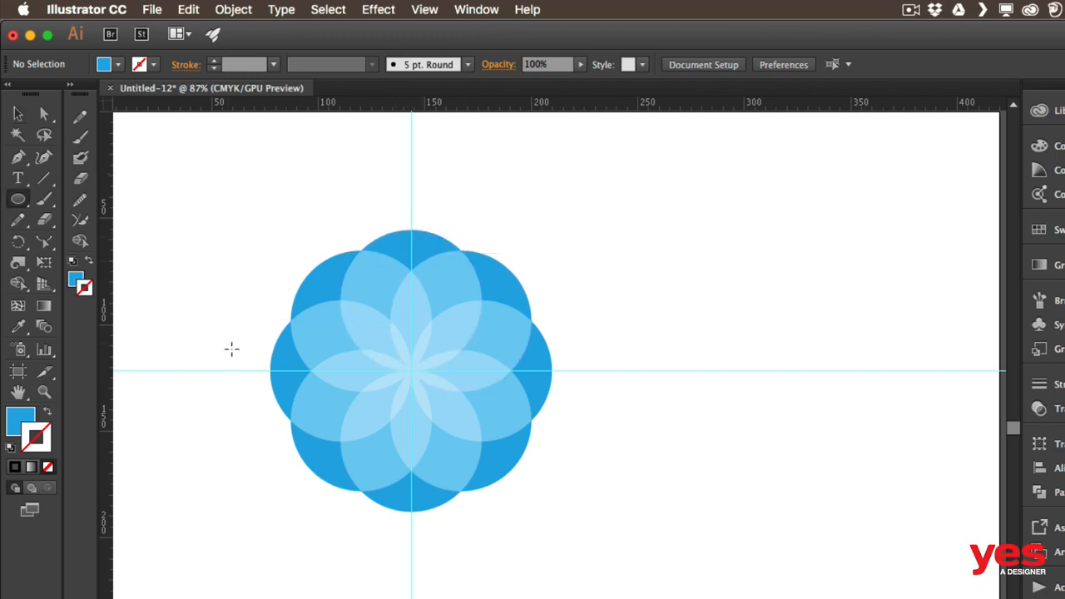
mouse_move(240, 370)
mouse_down()
mouse_move(259, 388)
mouse_move(248, 381)
mouse_up()
key(v)
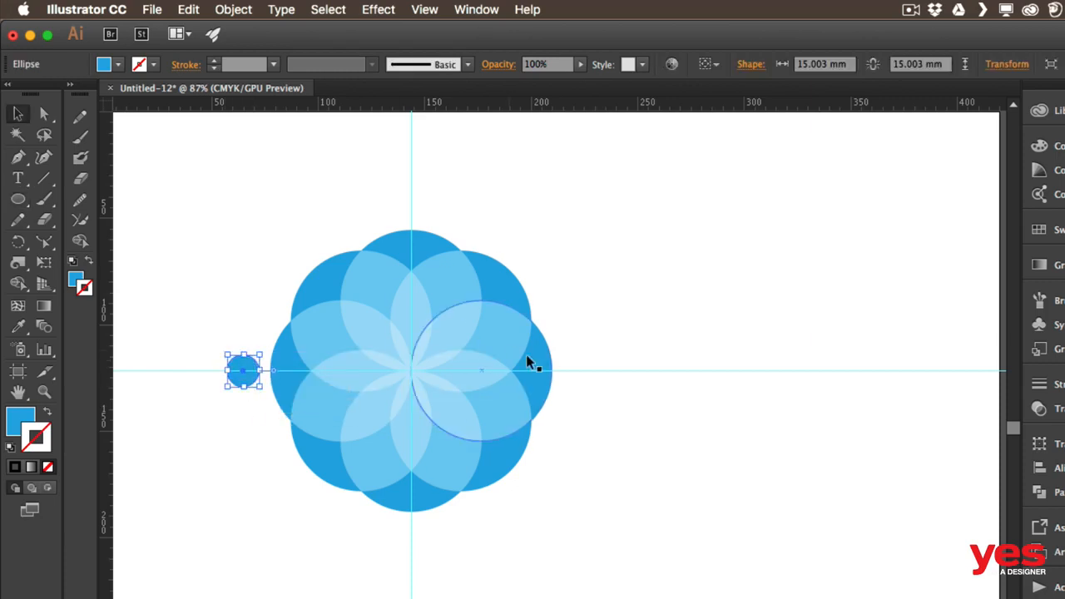
Fill the small circle with a dark blue swatch
click(119, 64)
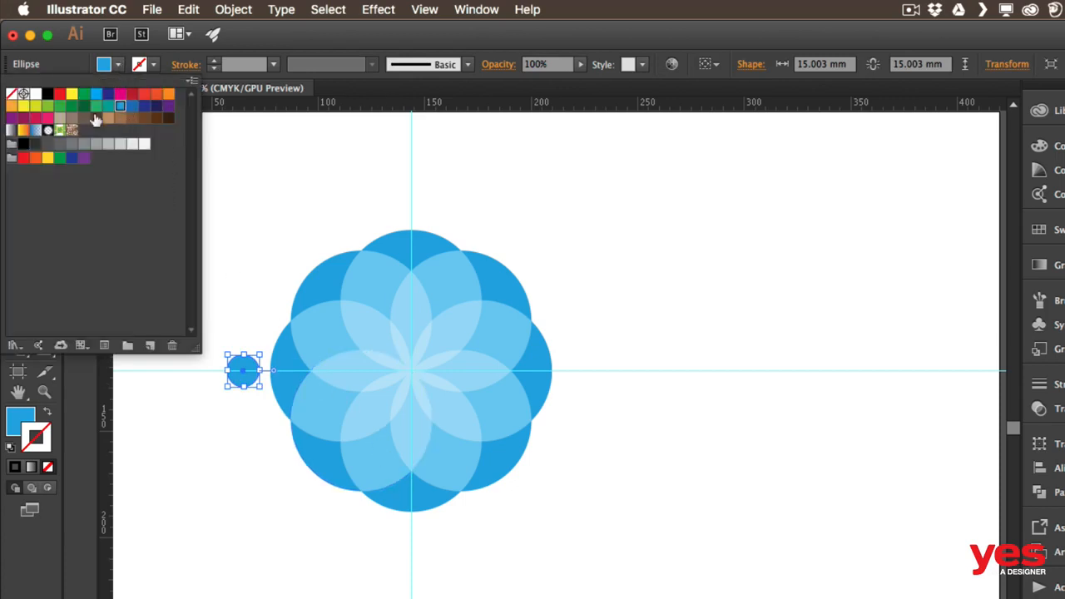
click(145, 107)
click(243, 307)
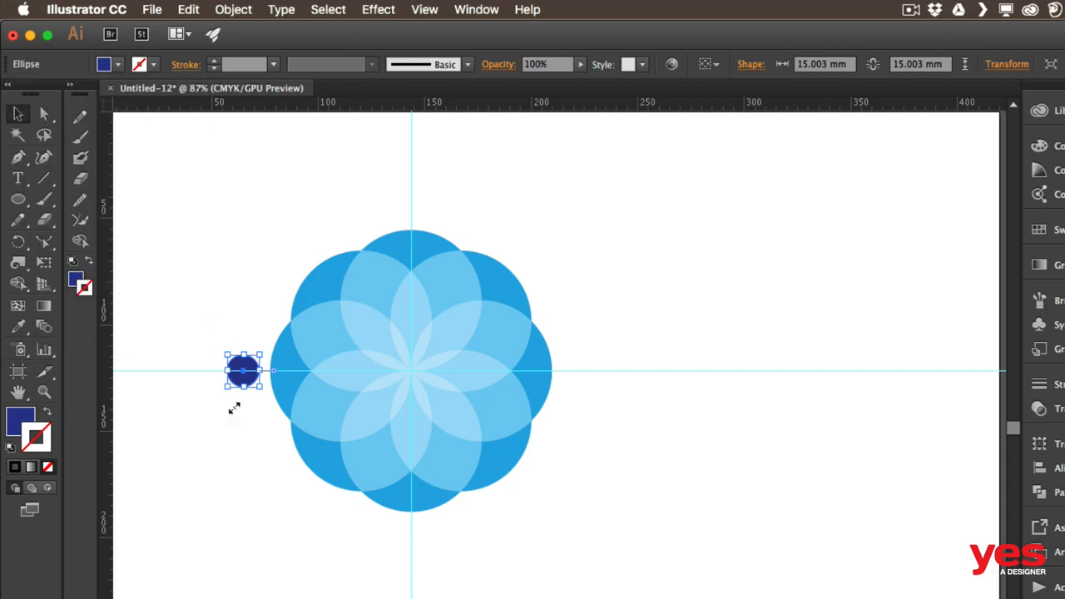
Rotate the small circle around the flower's centre point, moving it up toward the upper left
click(17, 242)
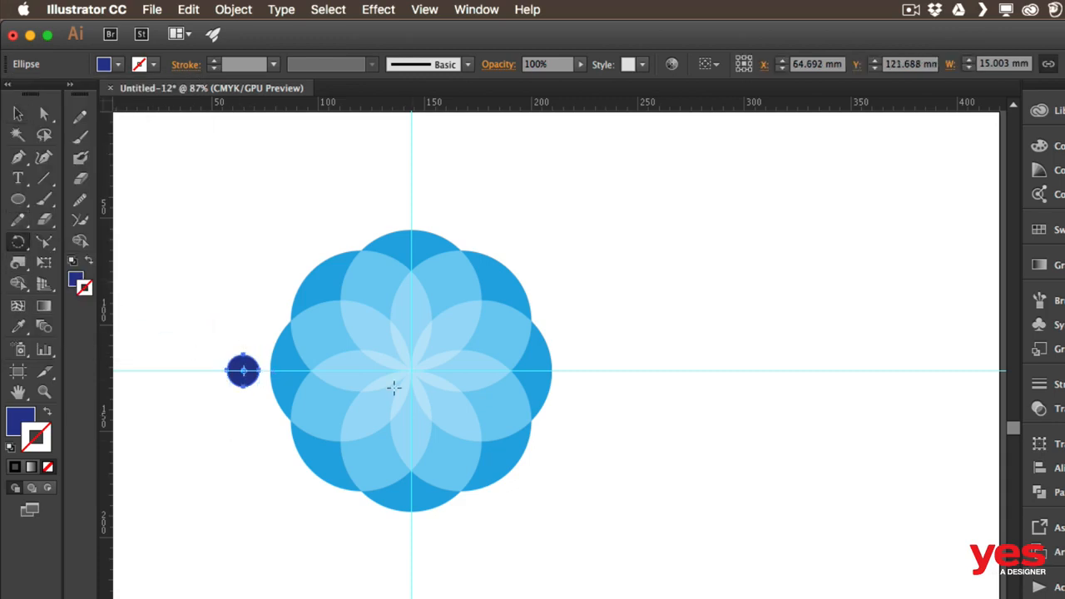
click(411, 371)
drag(243, 370, 242, 307)
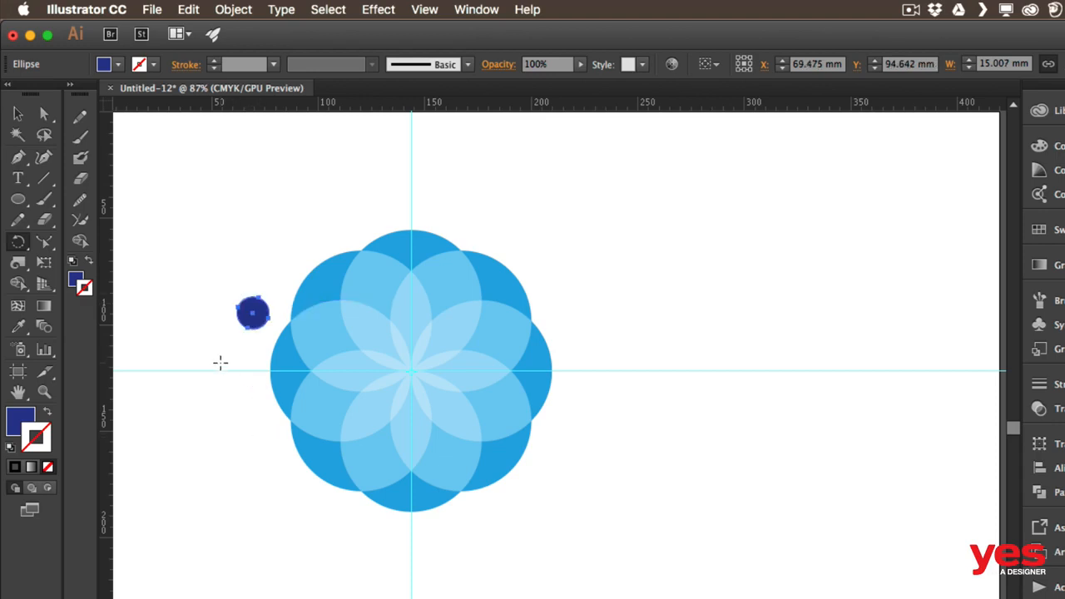
Rotate a copy of the small circle about 18° around the flower's centre point
drag(219, 364, 217, 365)
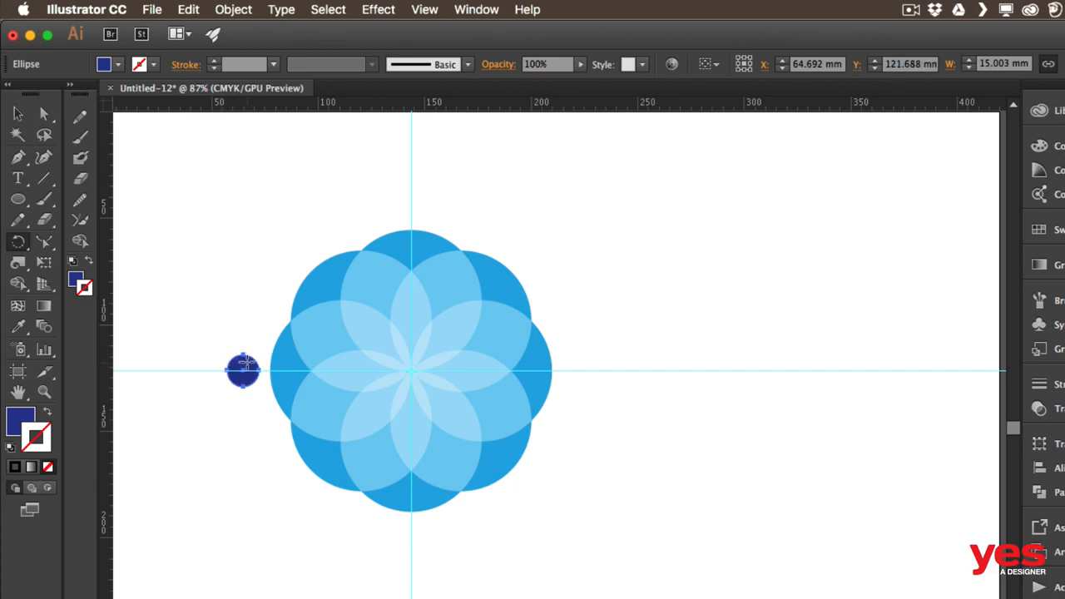
drag(246, 363, 148, 278)
key(alt)
drag(144, 280, 171, 281)
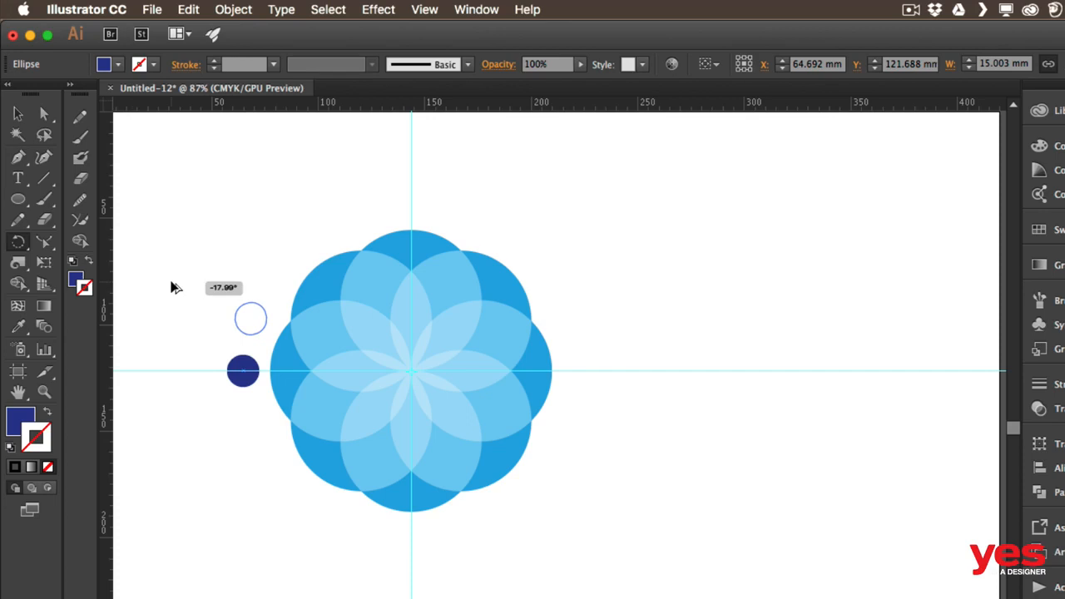
drag(172, 282, 171, 283)
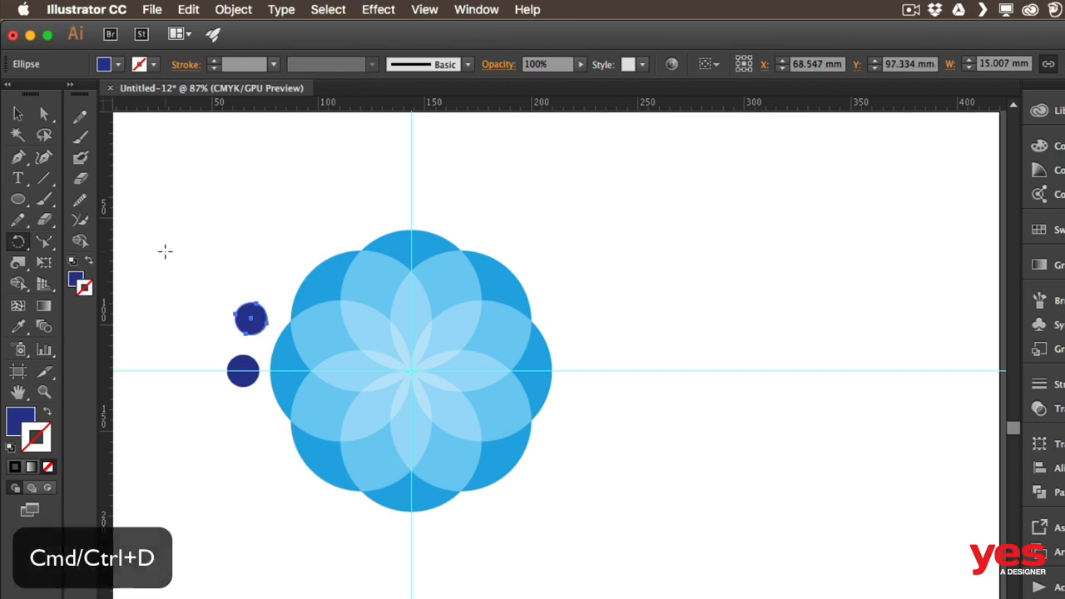
Repeat the rotated copy until small circles form a full ring around the flower, then deselect
key(super+d)
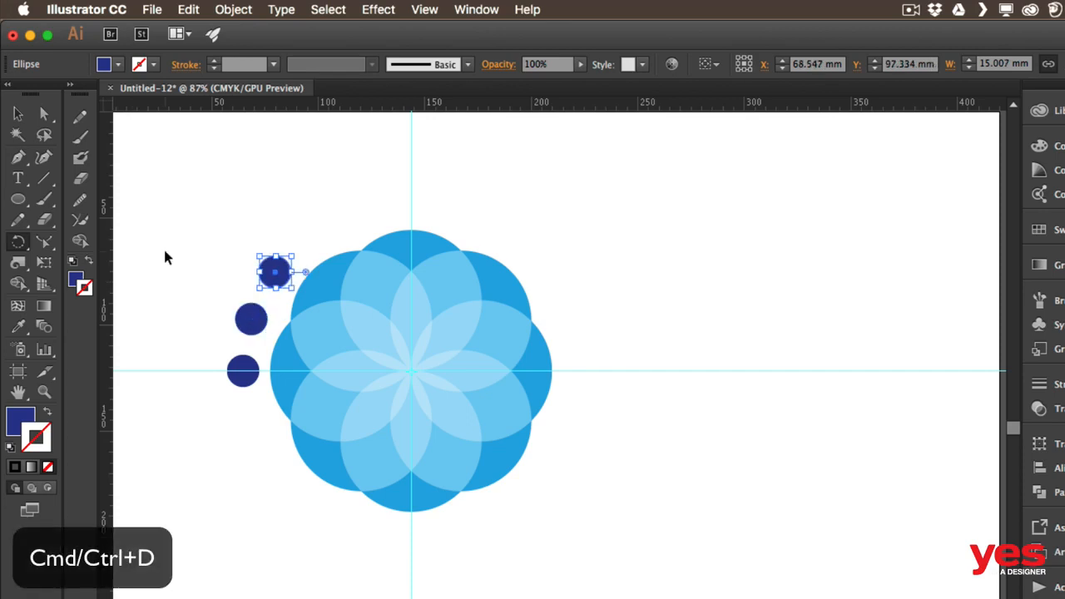
key(super+d)
key(super+d)
key(super+d)
key(super+d)
key(super+d)
key(super+d)
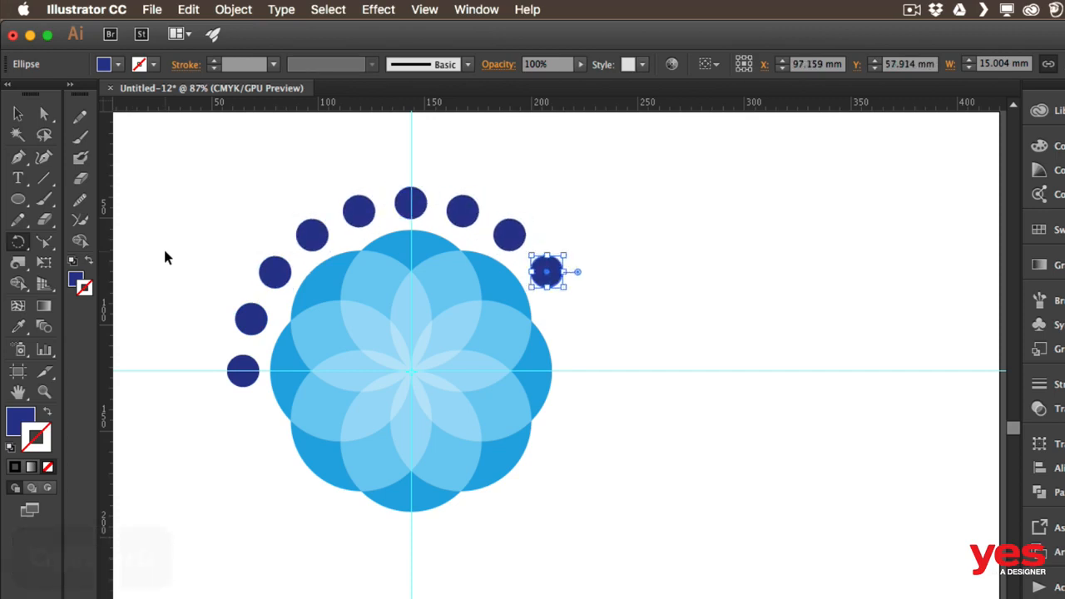
key(super+d)
key(super+d)
key(super+d)
key(super+d)
key(super+d)
key(super+d)
key(super+d)
key(super+d)
key(super+d)
key(super+d)
key(super+d)
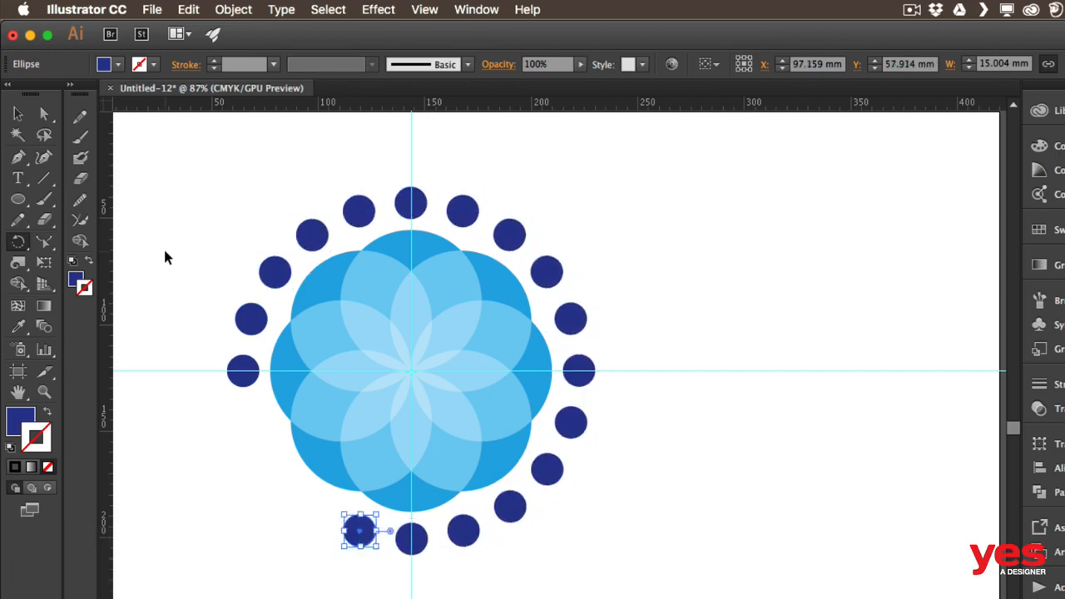
key(v)
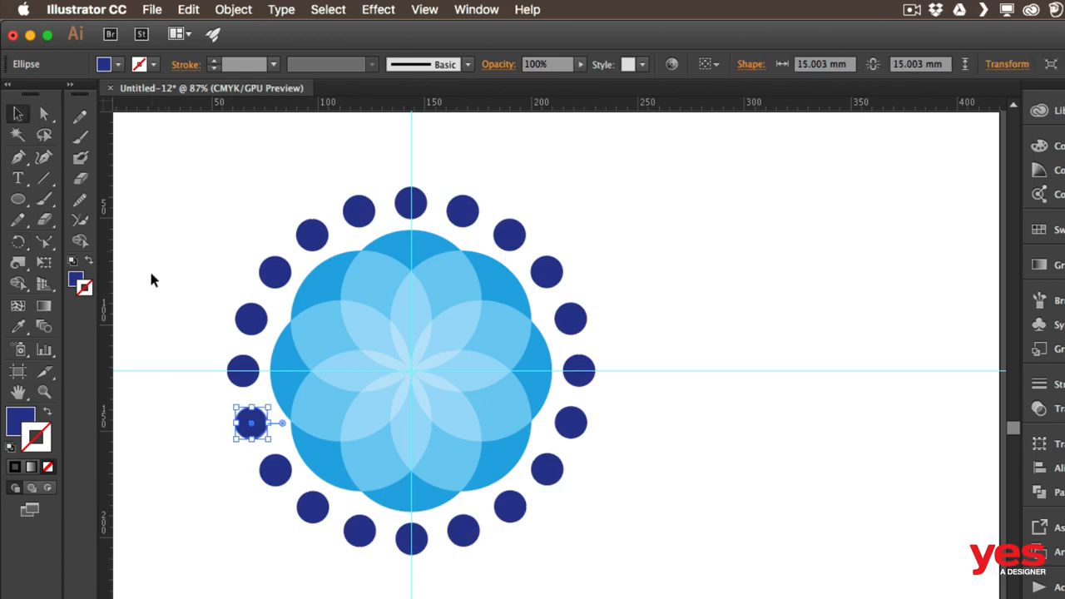
click(146, 427)
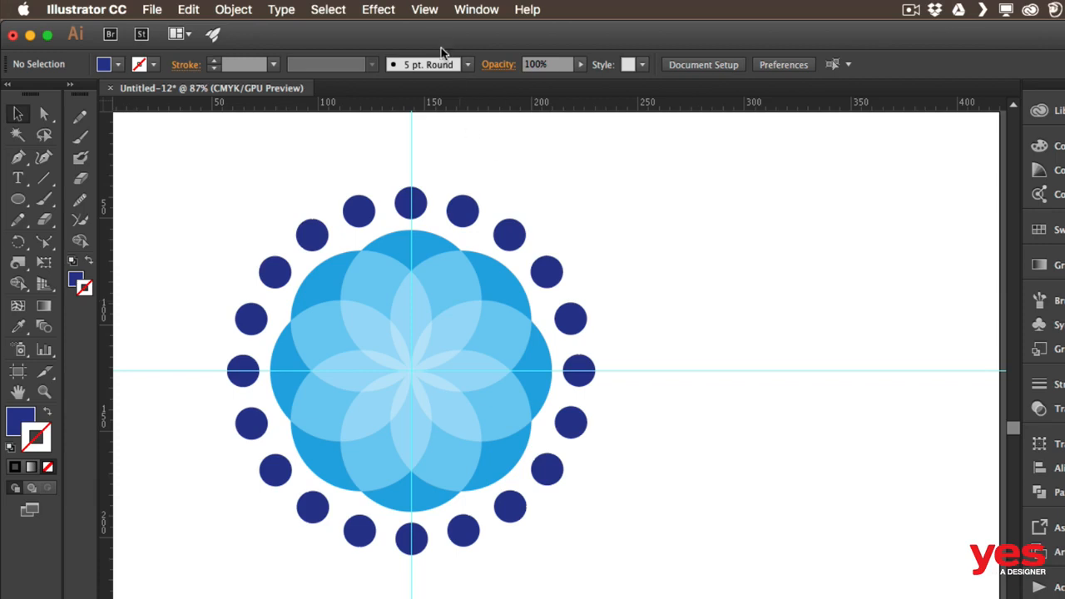
Clear all guides from the document
click(428, 10)
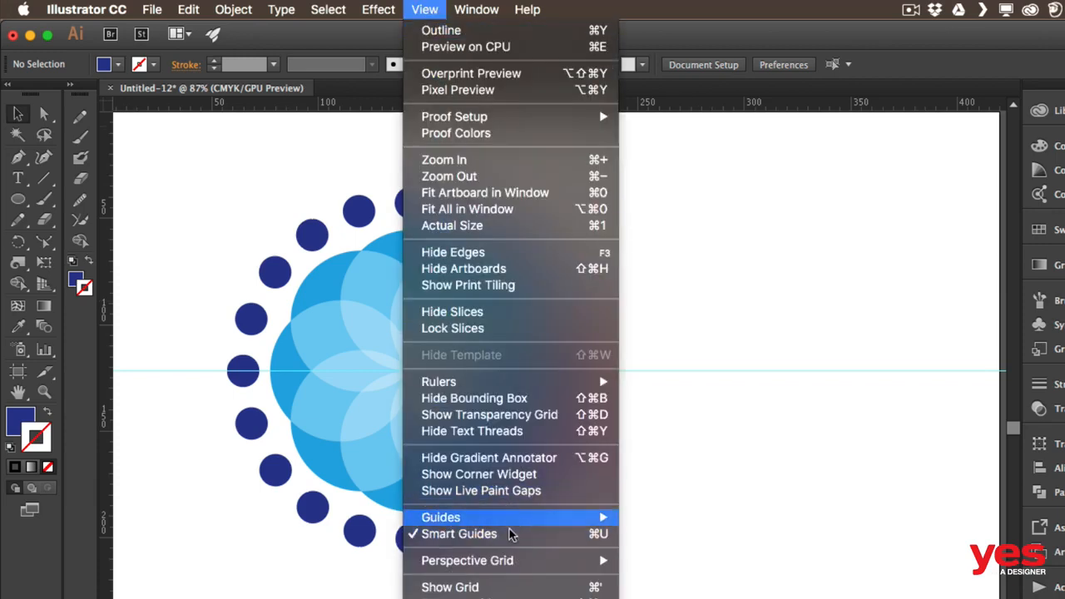
mouse_move(520, 519)
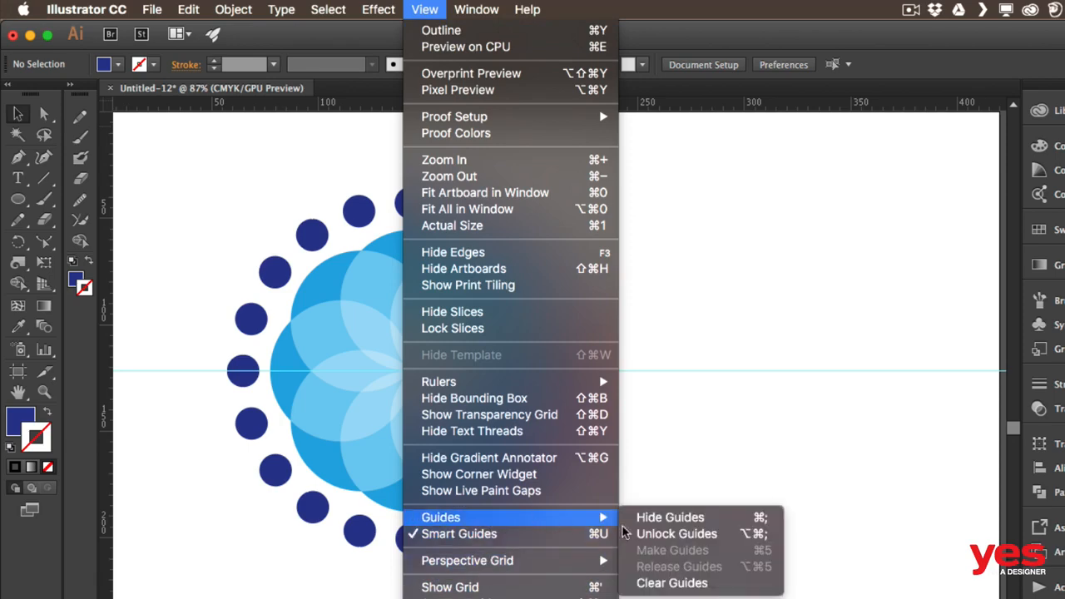
click(684, 581)
Group the whole flower design with its ring, shrink it, and move it to the artboard's upper-left corner
drag(176, 174, 606, 565)
key(super+g)
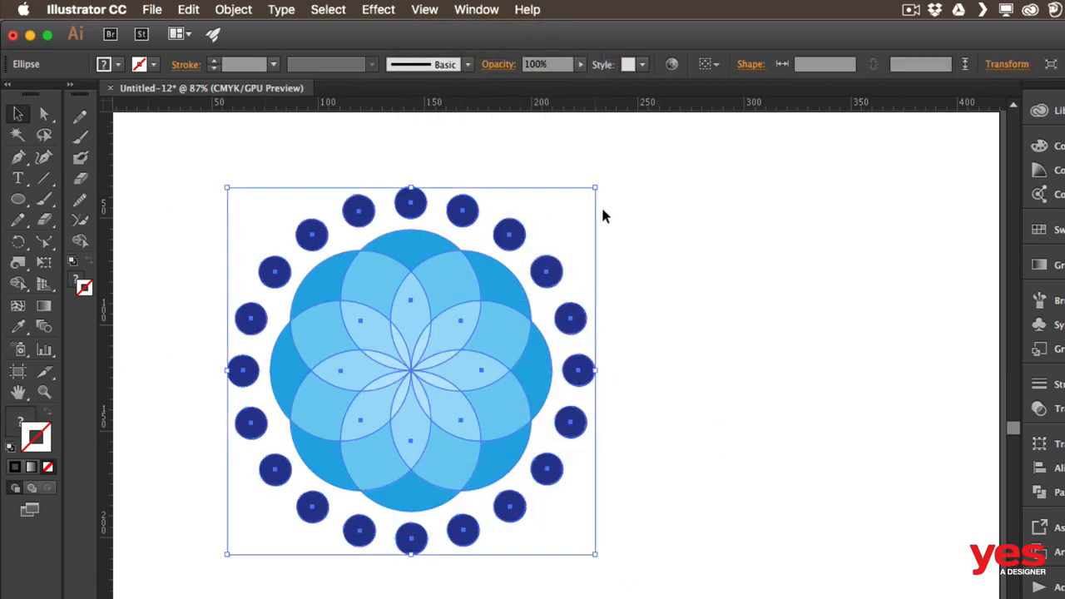
drag(596, 188, 487, 303)
drag(376, 368, 208, 204)
click(362, 254)
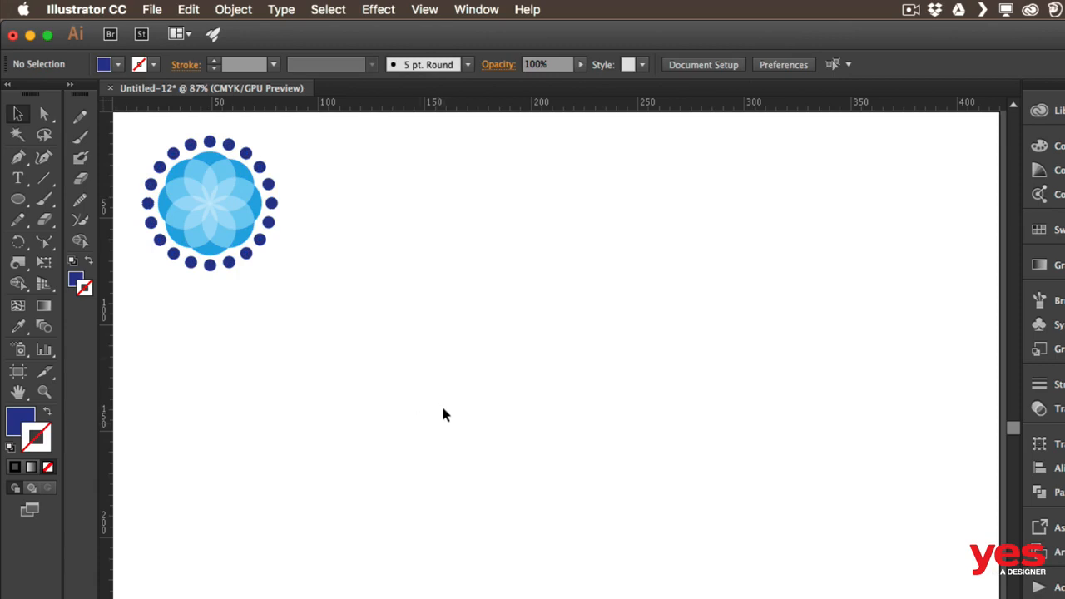
Draw a Pen path with a vertical line about 68 mm tall and a curve bending out to the right at the top
key(p)
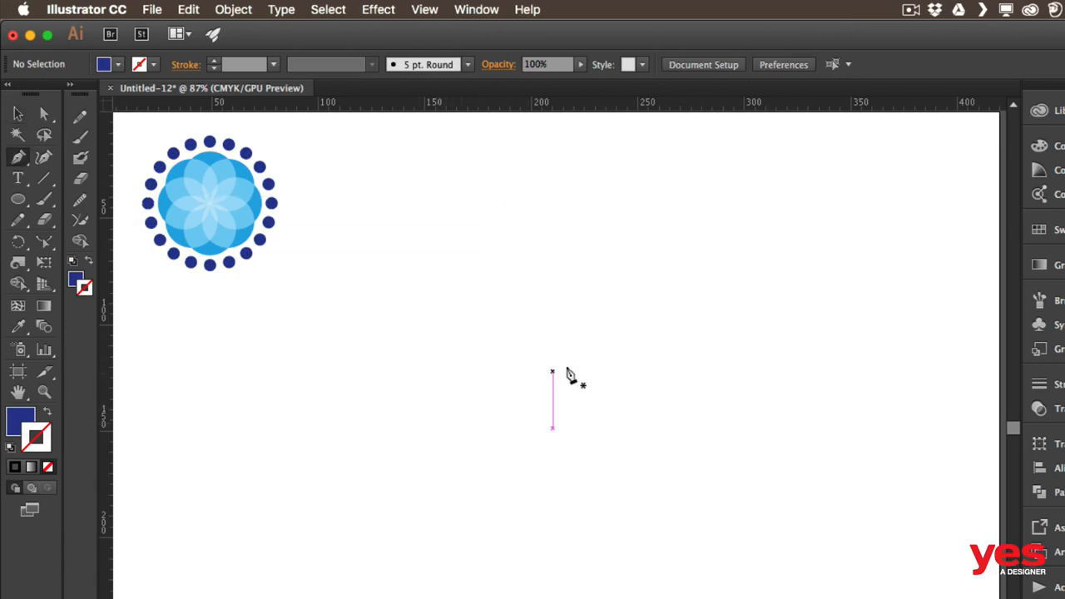
click(552, 383)
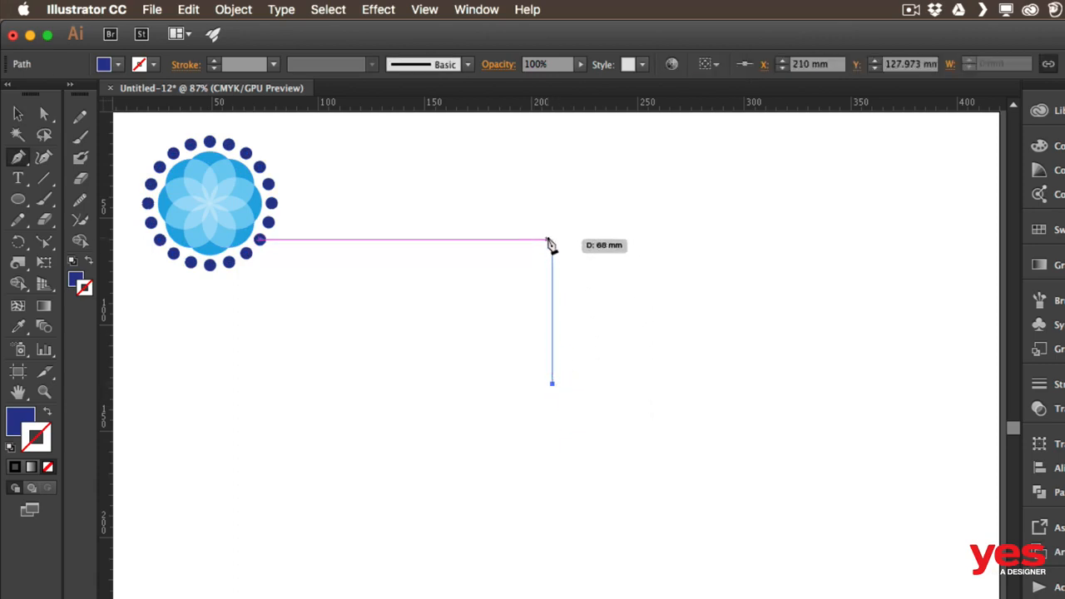
click(552, 239)
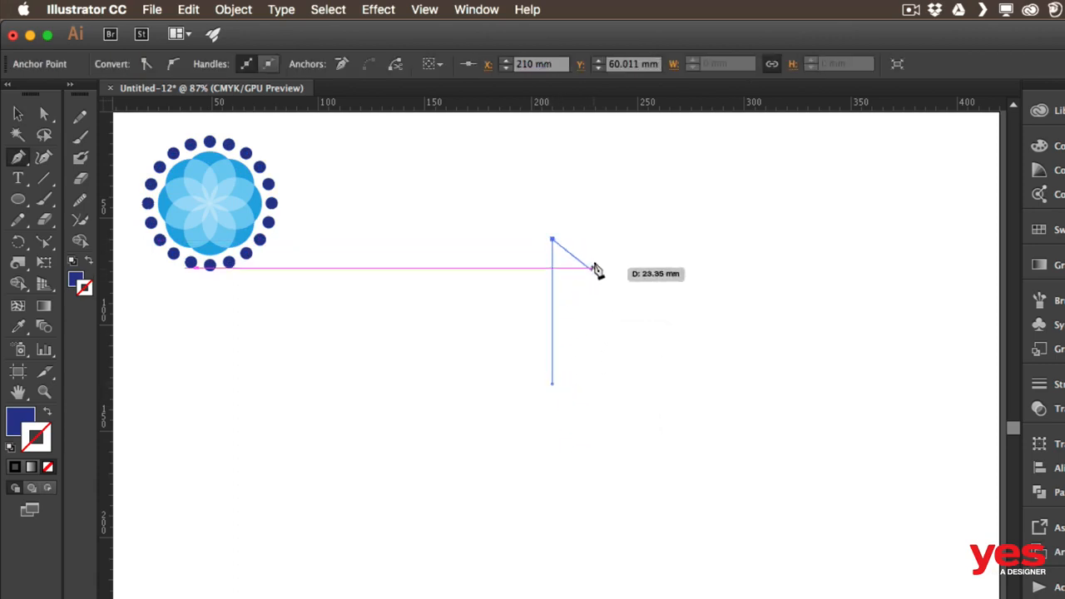
drag(594, 271, 596, 306)
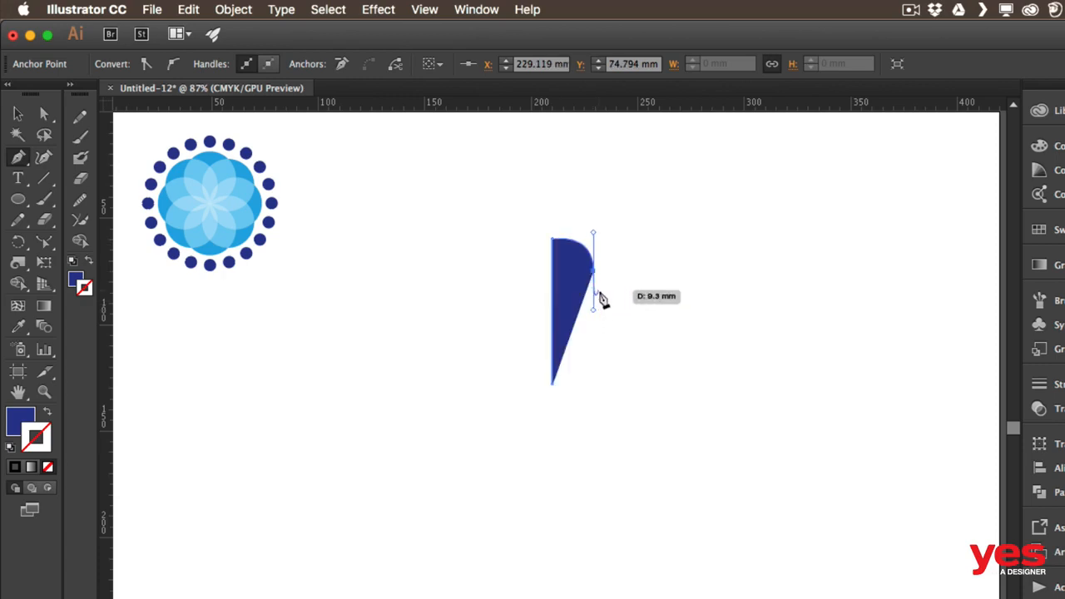
Swap the path's fill and stroke so it shows only a dark blue stroke, then deselect
key(v)
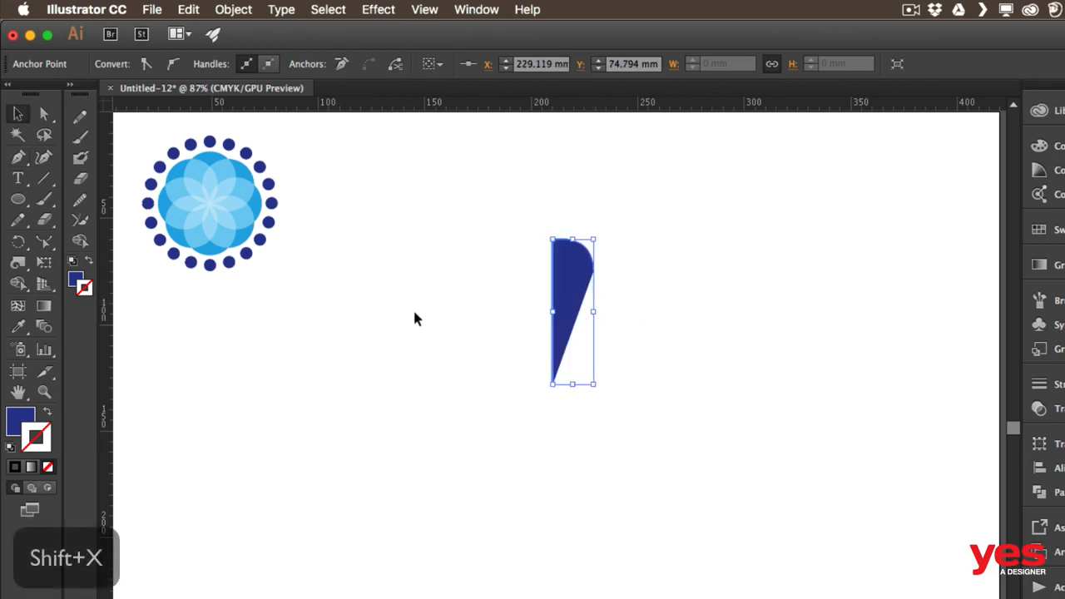
key(shift+x)
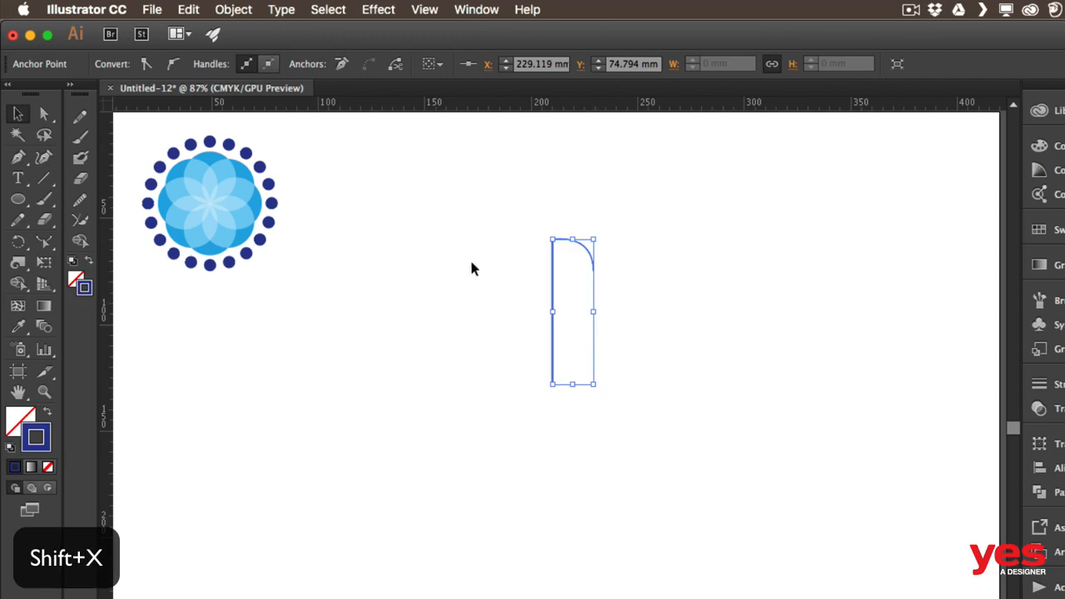
click(526, 296)
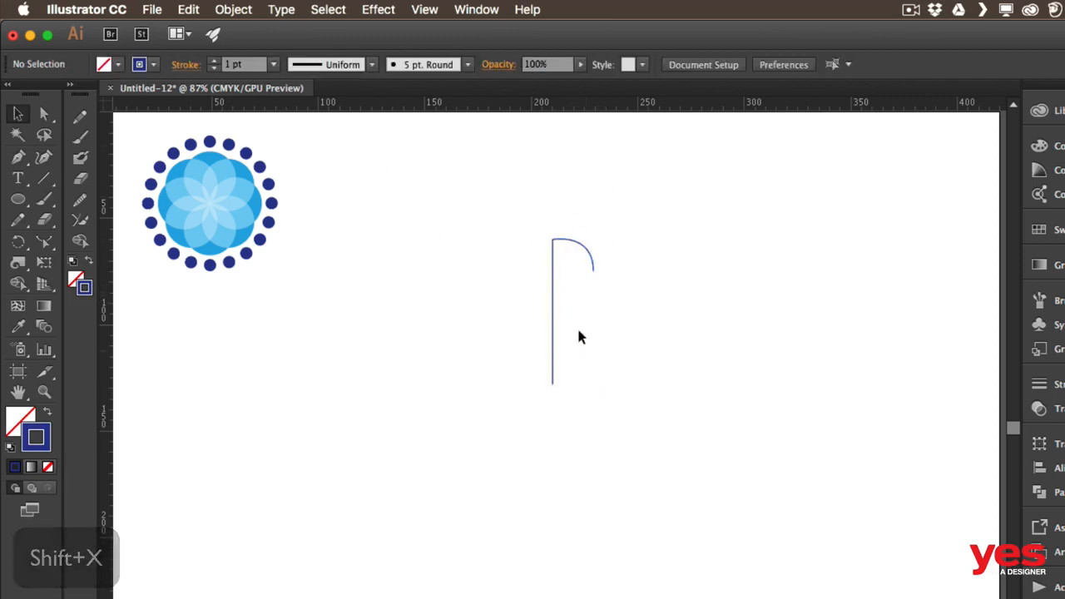
Adjust the handle of the curve's end anchor to reshape the hook
key(a)
click(594, 269)
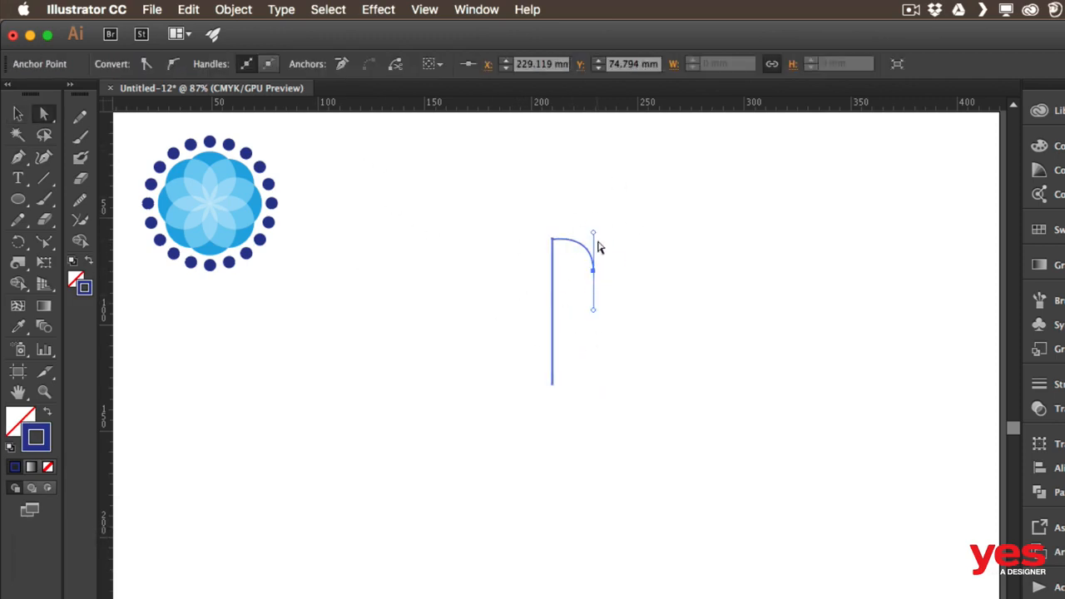
mouse_move(593, 231)
mouse_down()
mouse_move(582, 238)
mouse_move(611, 241)
mouse_up()
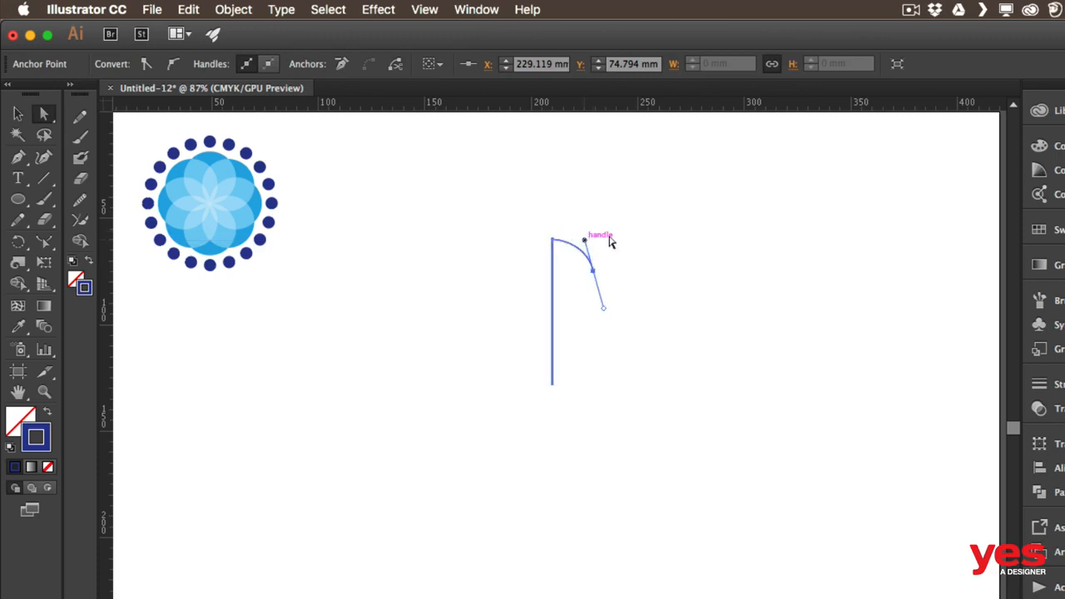
click(741, 230)
Continue the path from its curved end with a small inward curl
key(p)
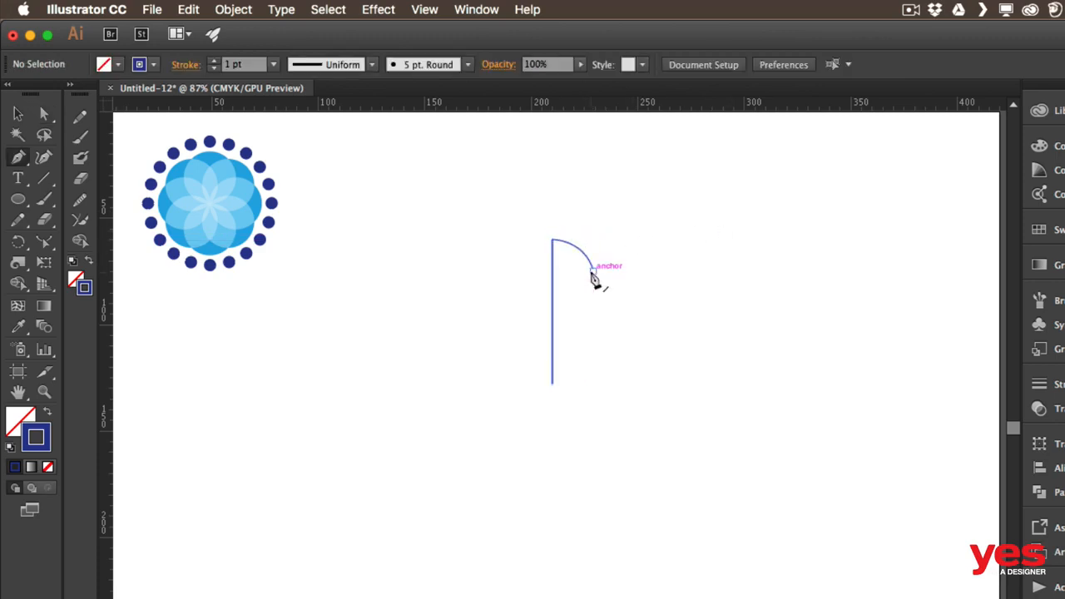
click(593, 269)
click(563, 273)
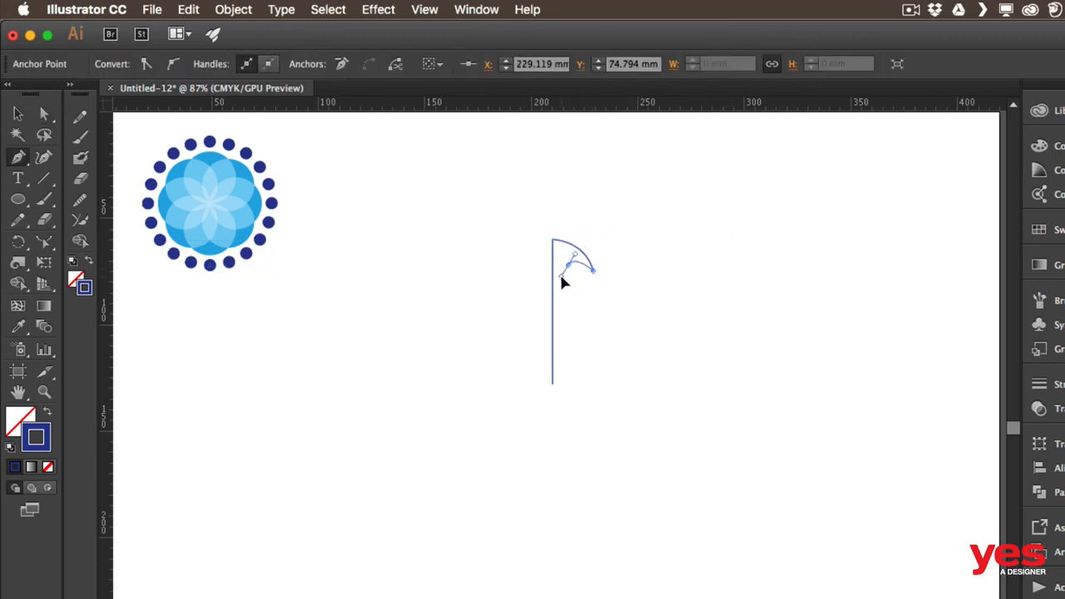
drag(556, 273, 584, 279)
super+click(679, 265)
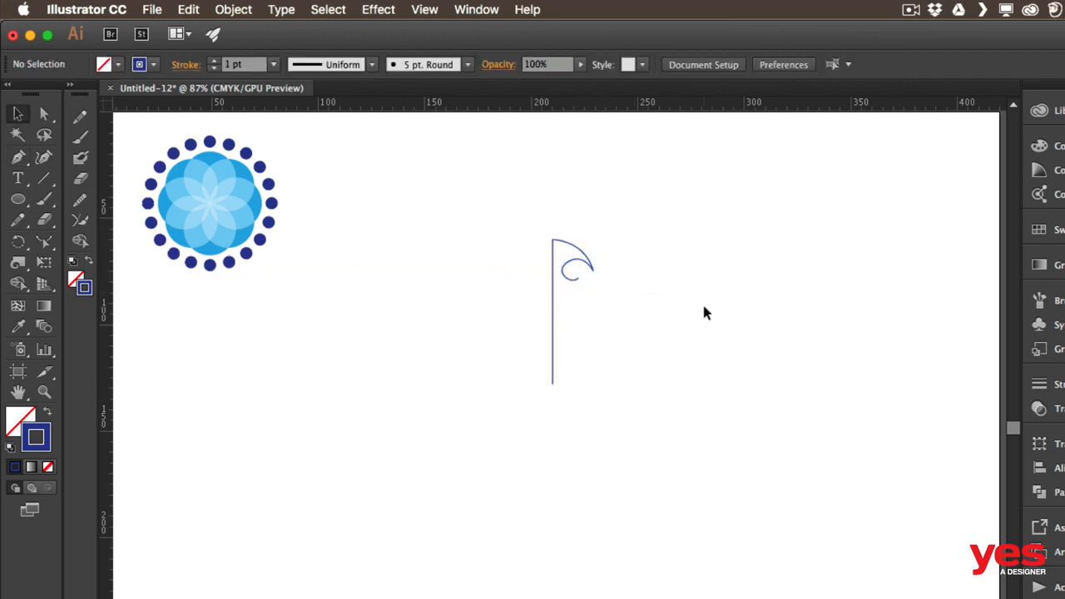
Zoom to actual size, then select the whole curled path and group it
key(super+1)
drag(667, 312, 658, 288)
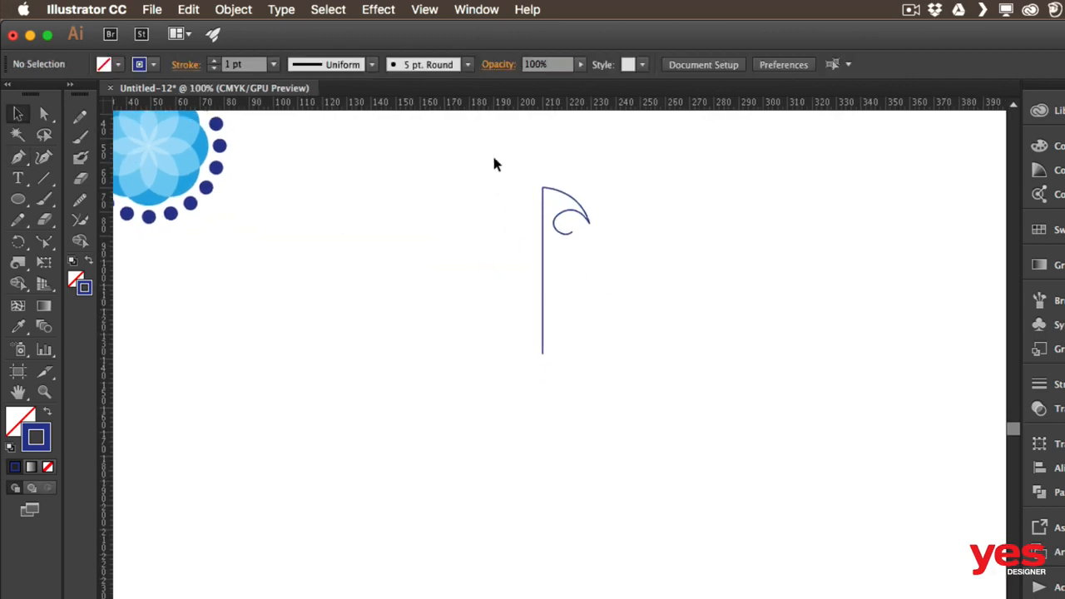
drag(512, 194, 599, 155)
key(super+g)
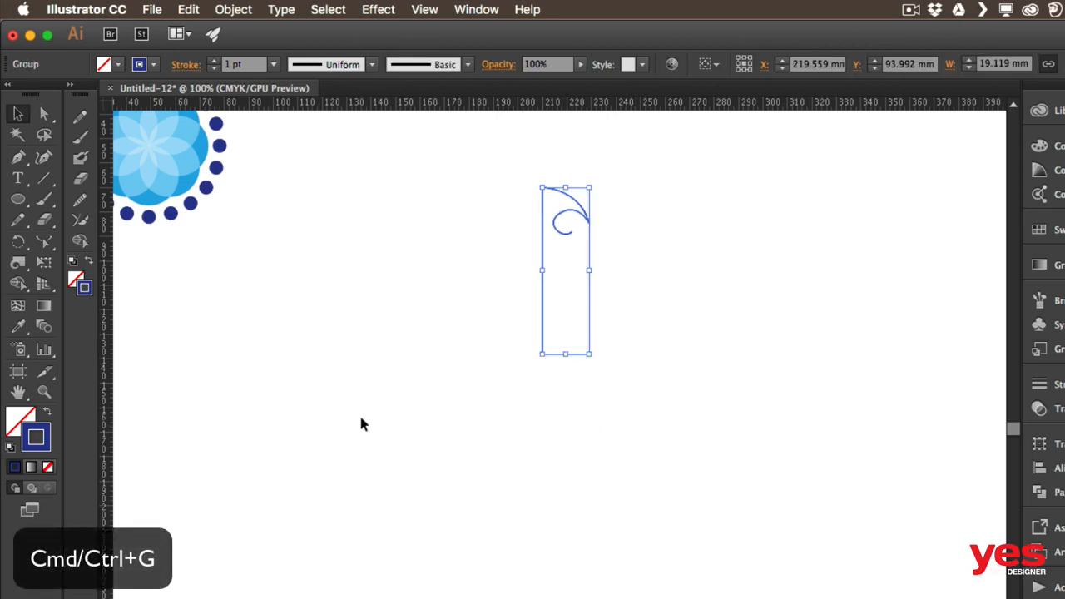
Apply a Transform effect to the group with preview, a 36° rotation angle and 10 copies
click(379, 10)
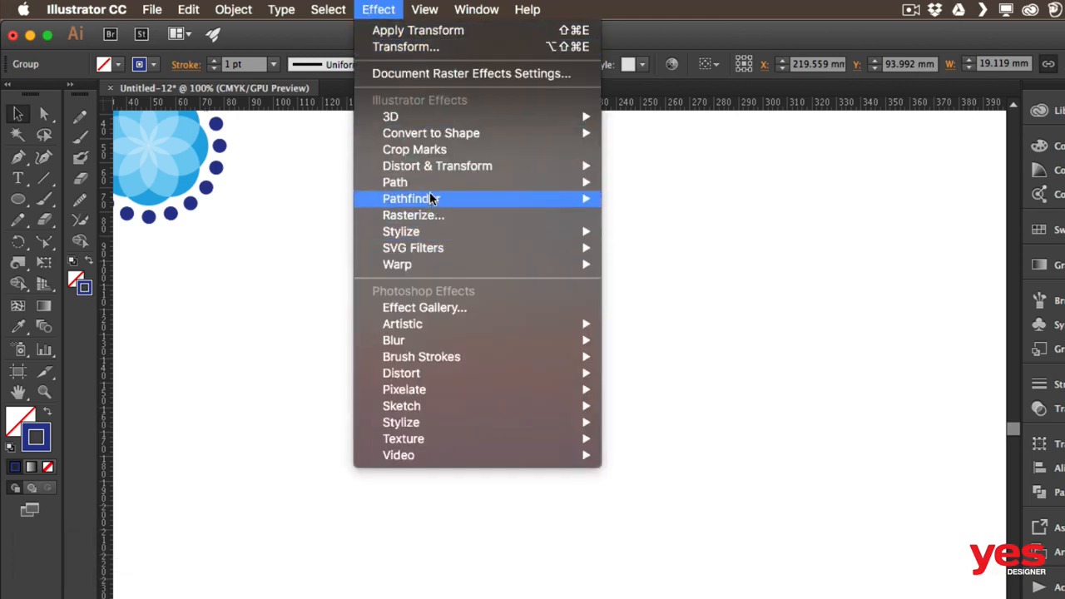
mouse_move(530, 163)
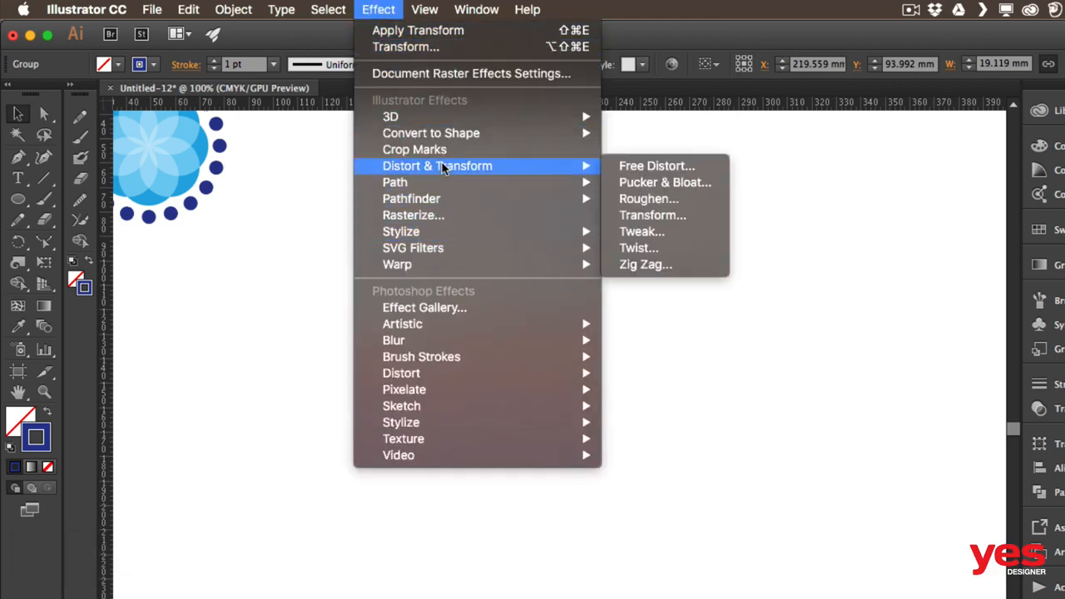
click(657, 221)
drag(649, 103, 844, 92)
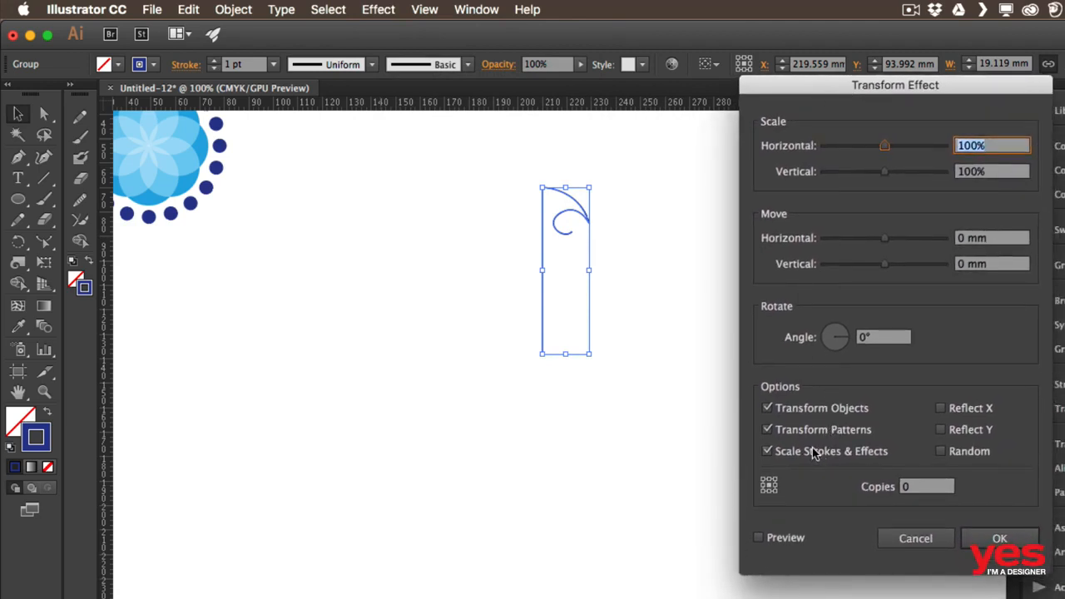
click(782, 539)
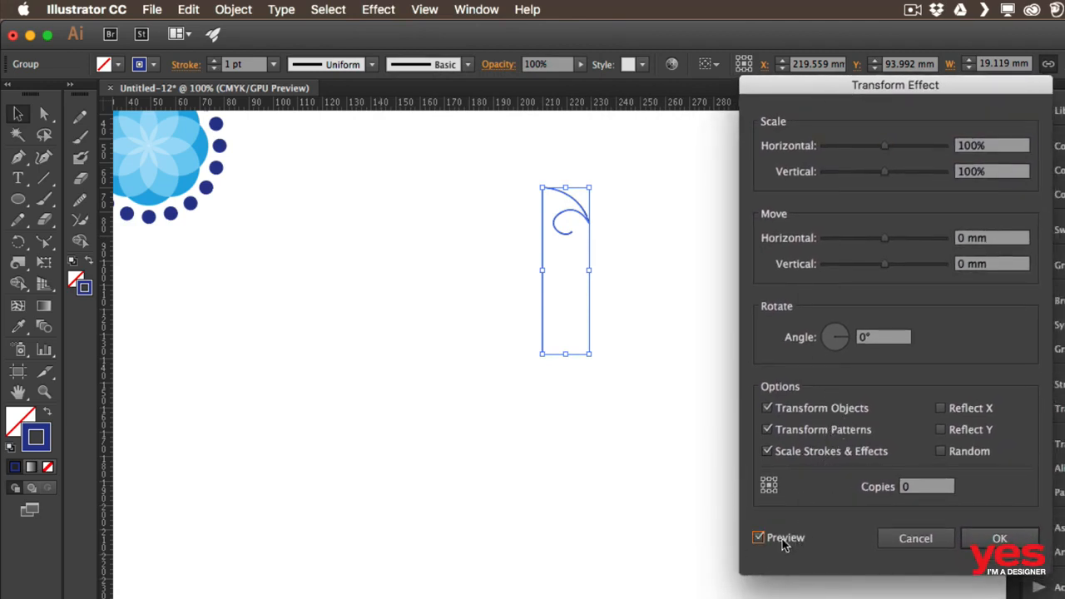
click(889, 337)
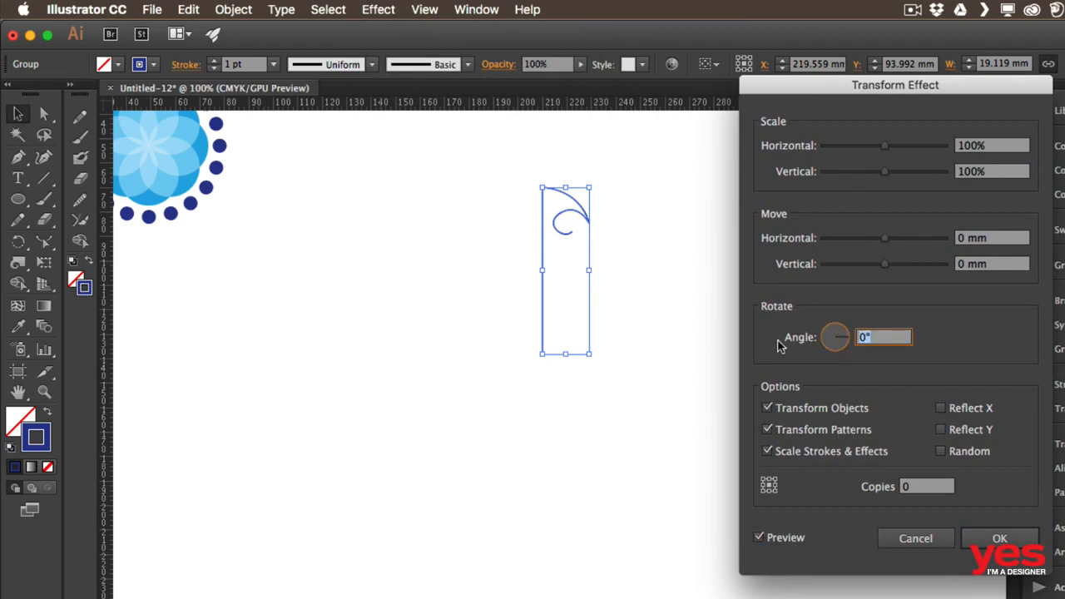
click(926, 488)
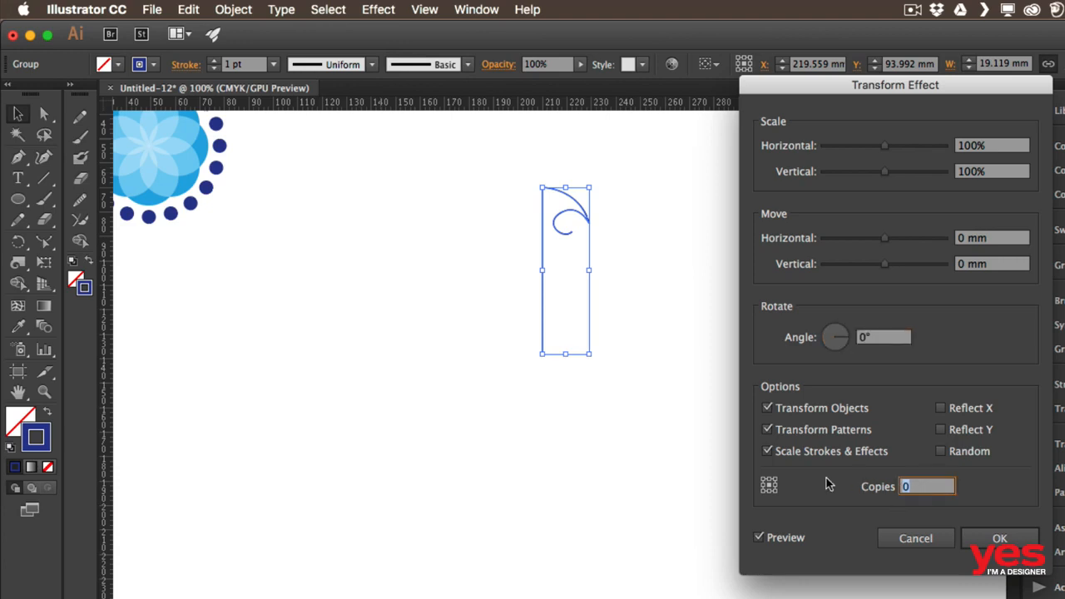
text(10)
click(869, 348)
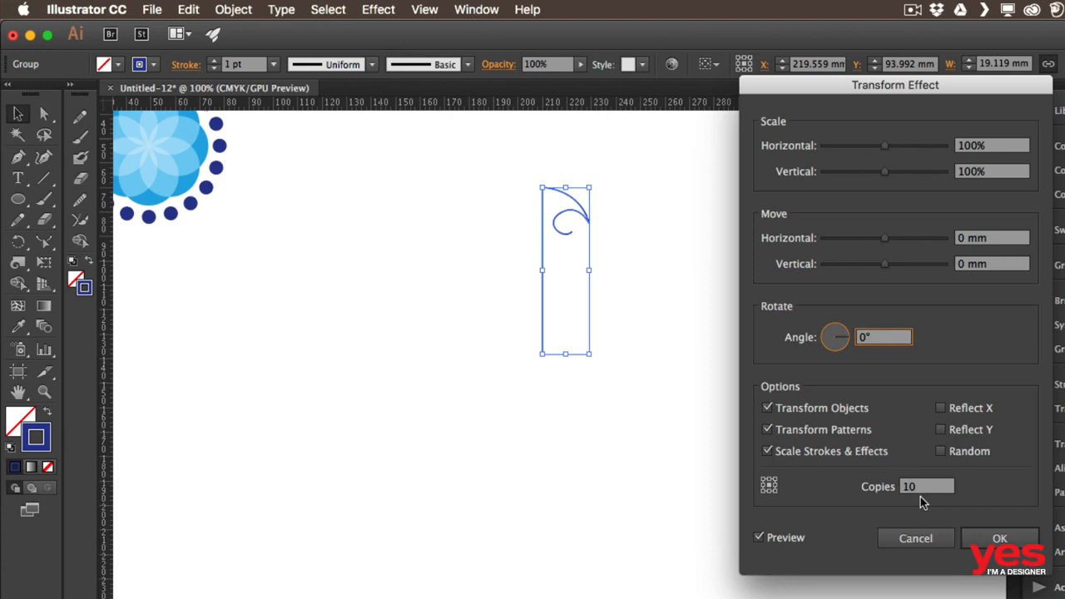
key(BackSpace)
key(BackSpace)
text(36)
key(Tab)
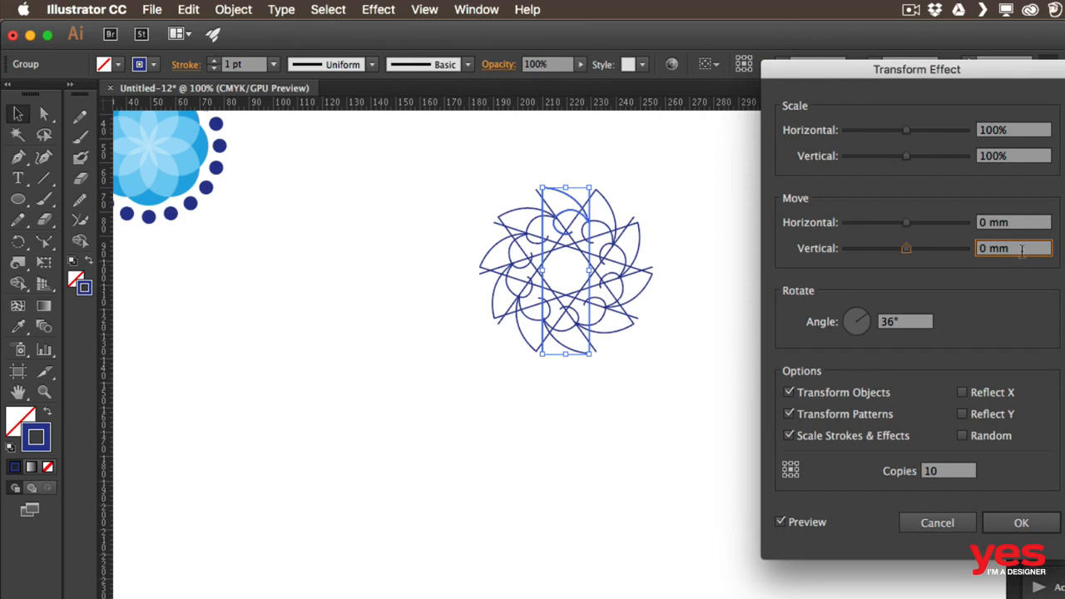
Set the Transform effect's vertical move to 1 mm with preview and apply it
key(Up)
key(Up)
key(Up)
key(Up)
key(Up)
key(Up)
key(Up)
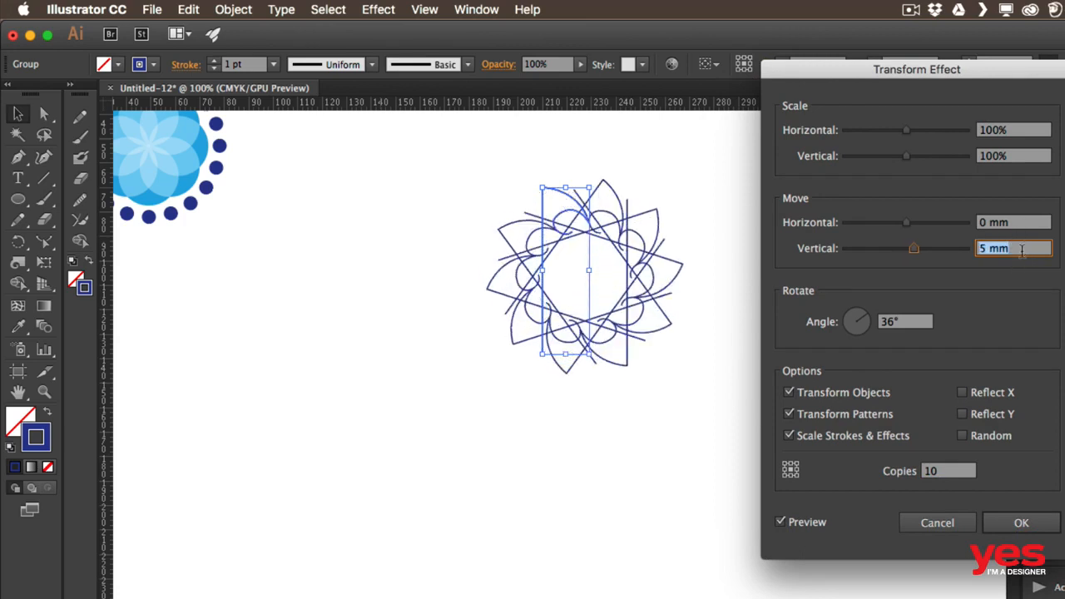
key(Up)
key(Up)
key(Up)
key(Up)
key(Up)
key(Up)
key(Up)
key(Up)
key(Up)
key(Up)
key(Up)
key(Up)
key(Up)
key(Up)
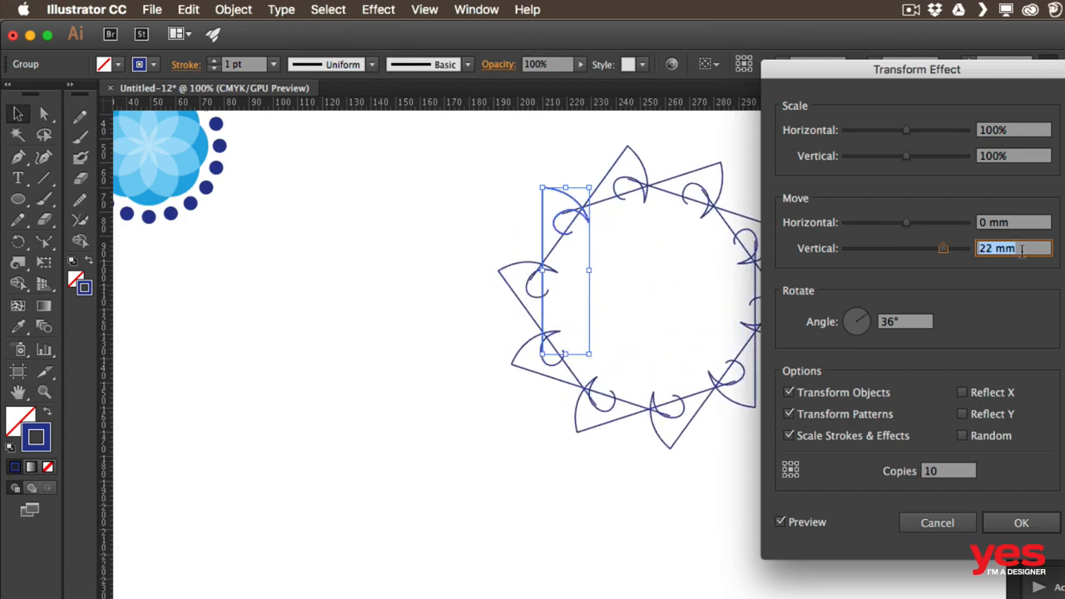
key(Down)
key(Down)
key(Down)
key(Down)
key(Down)
key(Down)
key(Down)
key(Down)
key(Down)
key(Down)
key(Down)
key(Down)
key(Down)
key(Down)
key(Down)
key(Down)
key(Down)
key(Down)
key(Down)
key(Down)
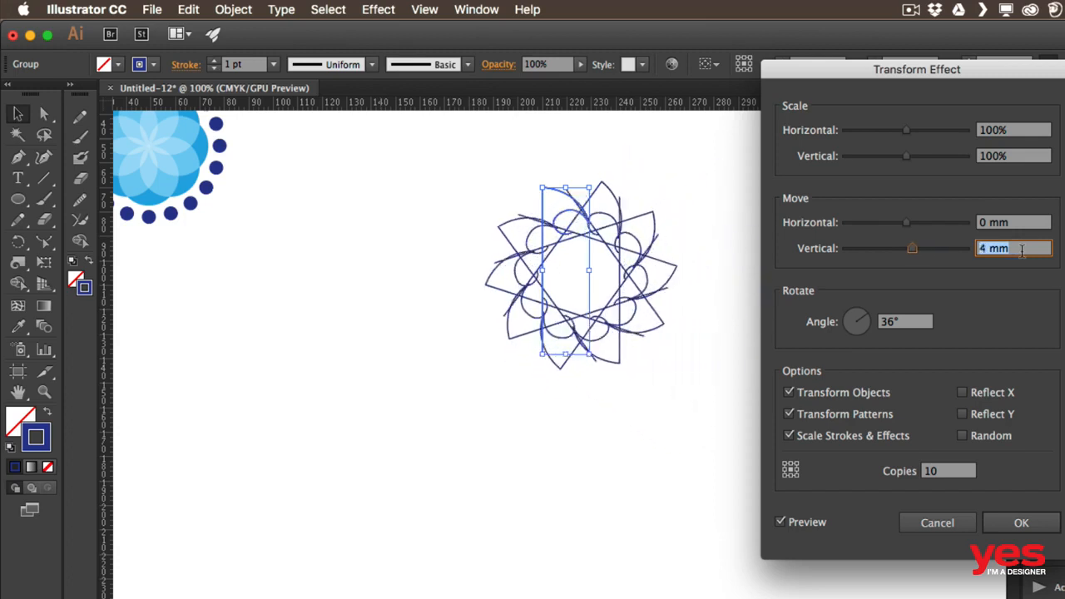
key(Down)
key(Down)
key(Down)
key(Down)
key(Down)
key(Down)
key(Down)
key(Down)
key(Down)
key(Down)
key(Down)
key(Down)
key(Down)
key(Down)
key(Down)
key(Down)
key(Down)
key(Down)
key(Down)
key(Down)
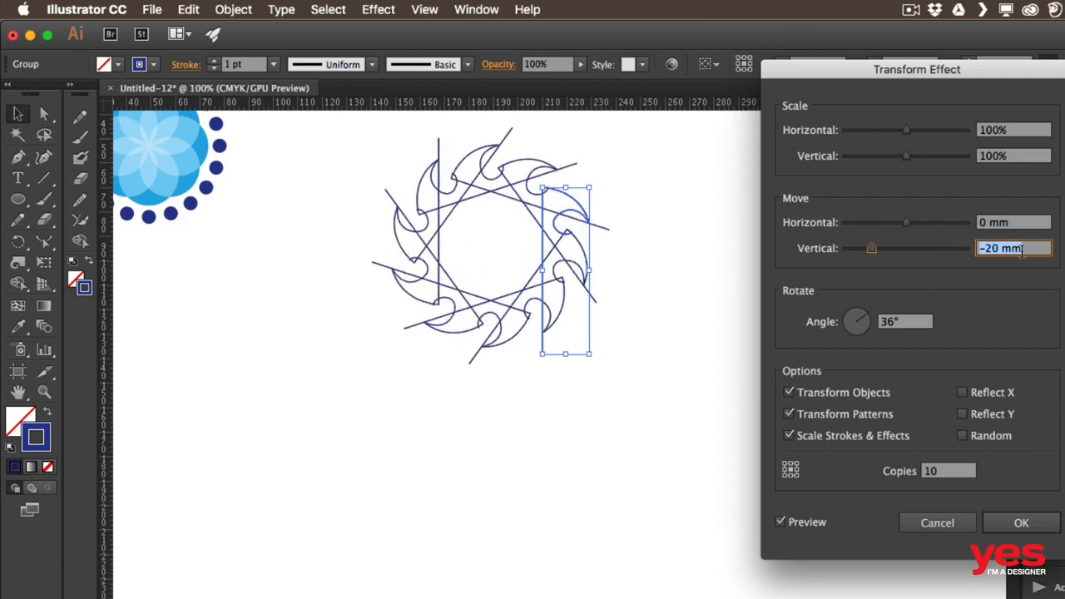
key(Down)
key(Down)
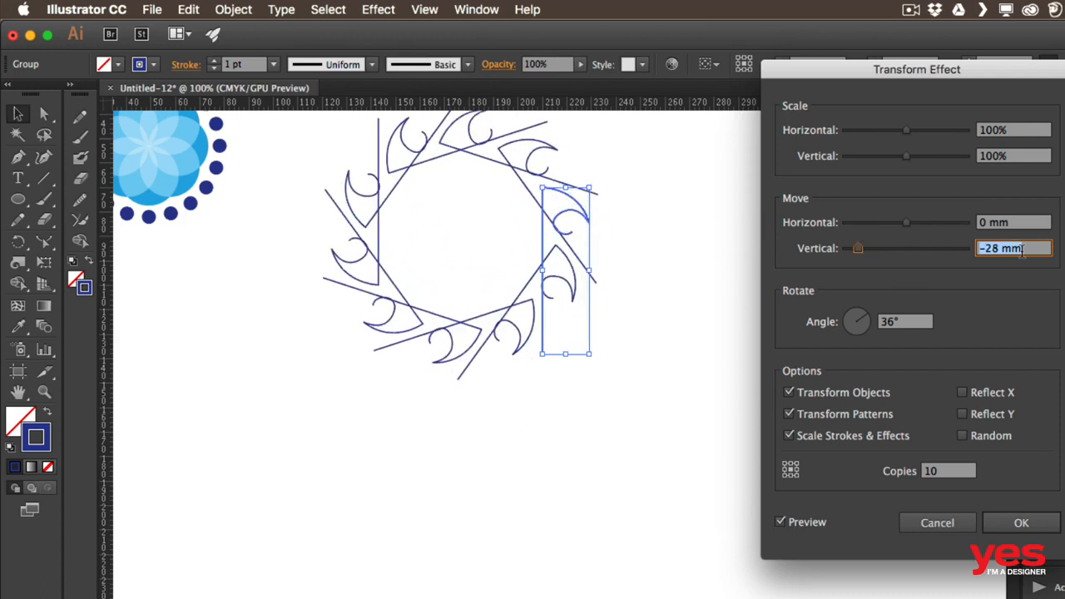
key(Up)
key(Up)
key(Up)
key(Up)
key(Up)
key(Up)
key(Up)
key(Up)
key(Up)
key(Up)
key(Up)
key(Up)
key(Up)
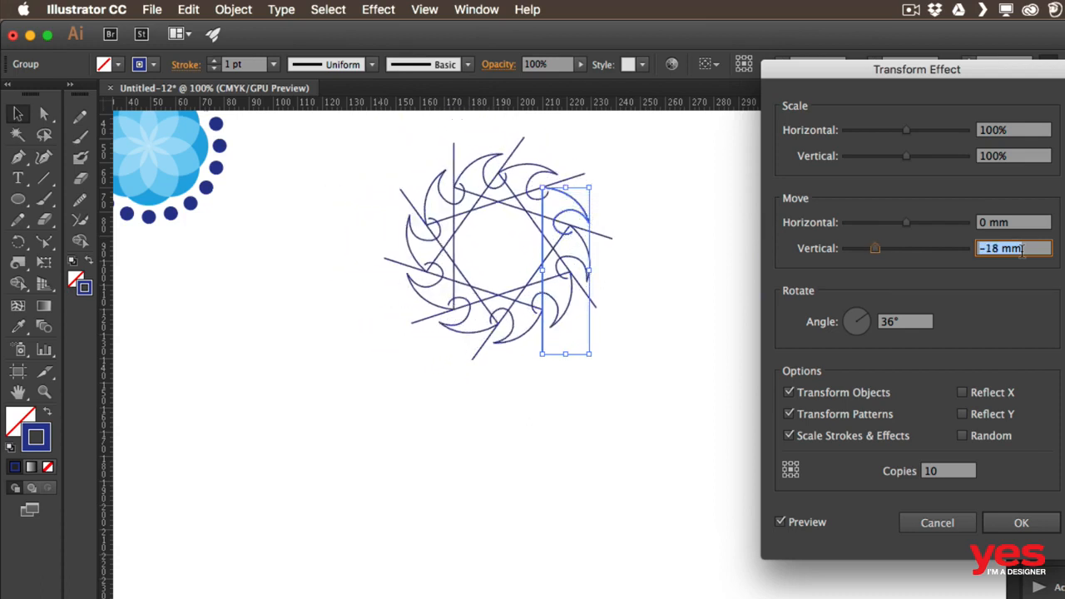
key(Down)
key(Down)
key(Down)
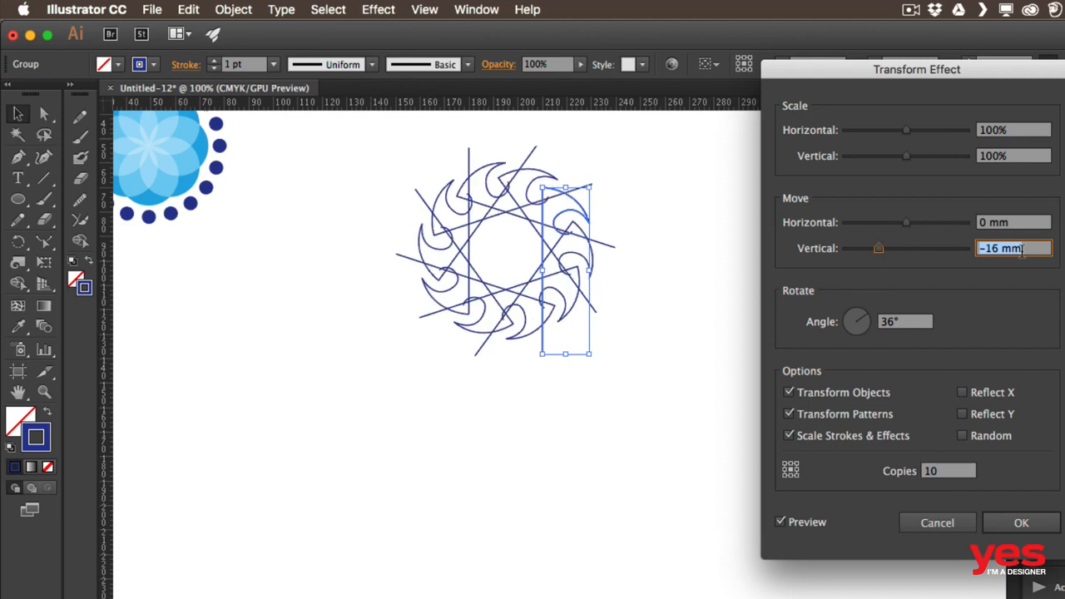
key(Up)
key(Up)
key(Up)
key(Up)
key(Up)
key(Up)
key(Up)
key(Up)
key(Up)
key(Up)
key(Up)
key(Up)
key(Up)
key(Up)
key(Up)
key(Up)
key(Up)
key(Up)
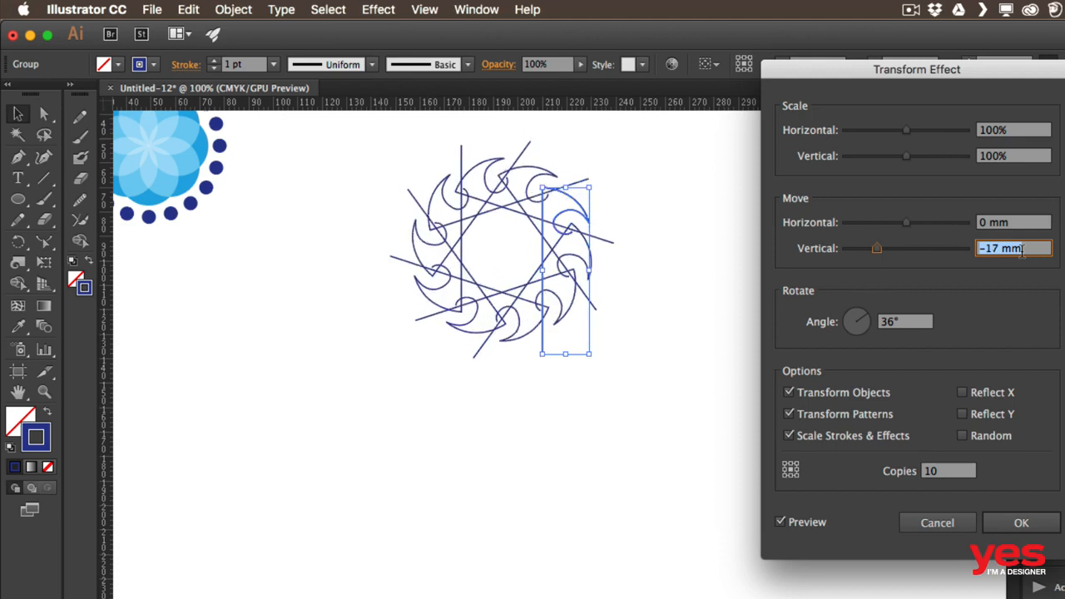
key(Up)
key(Up)
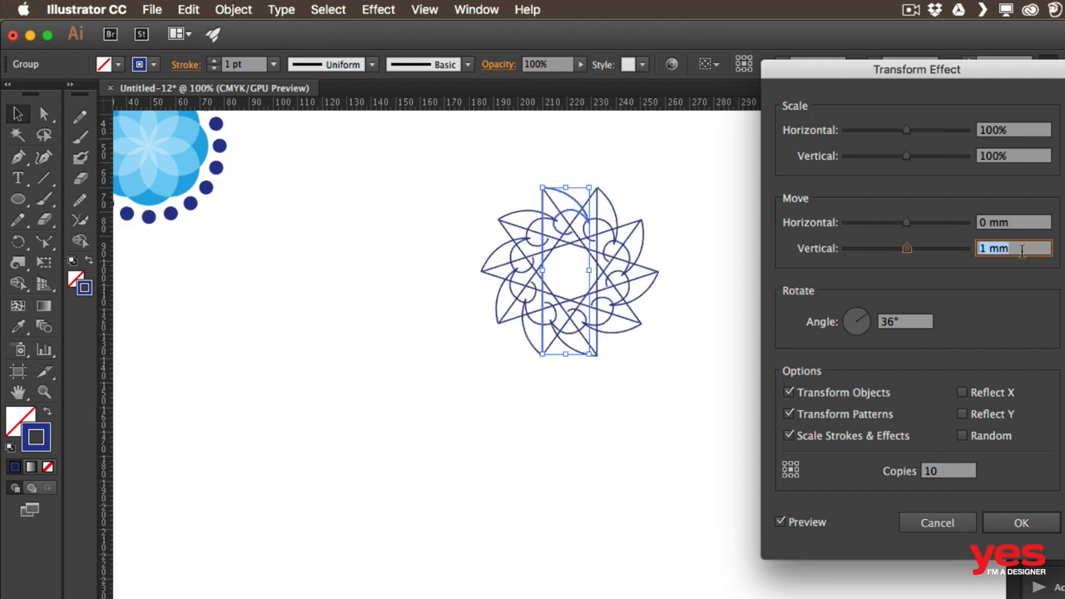
key(Down)
click(1022, 522)
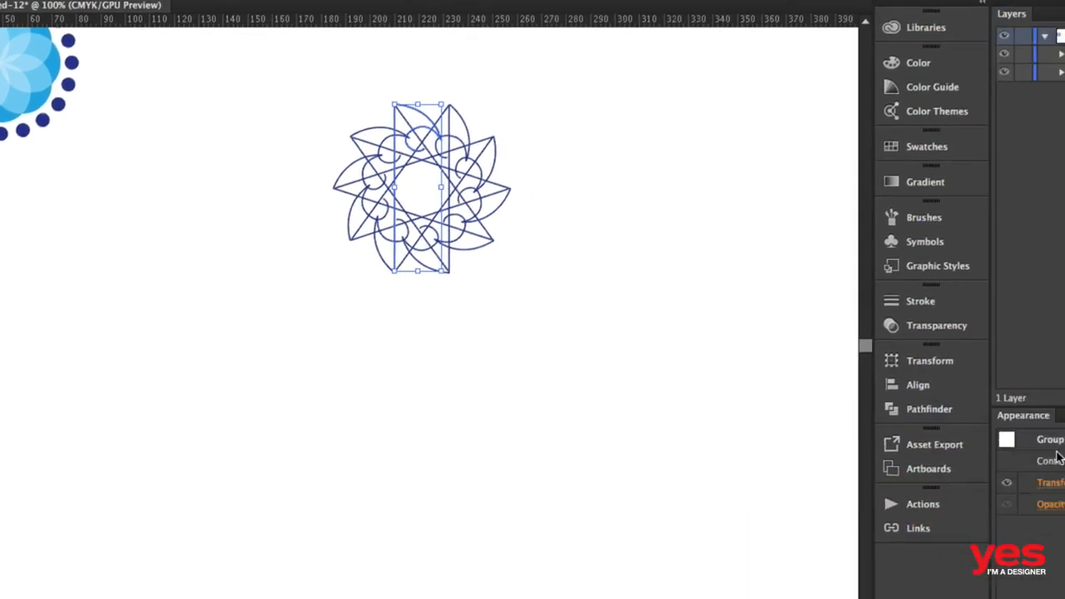
Reopen the group's Transform effect and set its horizontal move to -9 mm with preview, then apply it
key(super+plus)
key(super+plus)
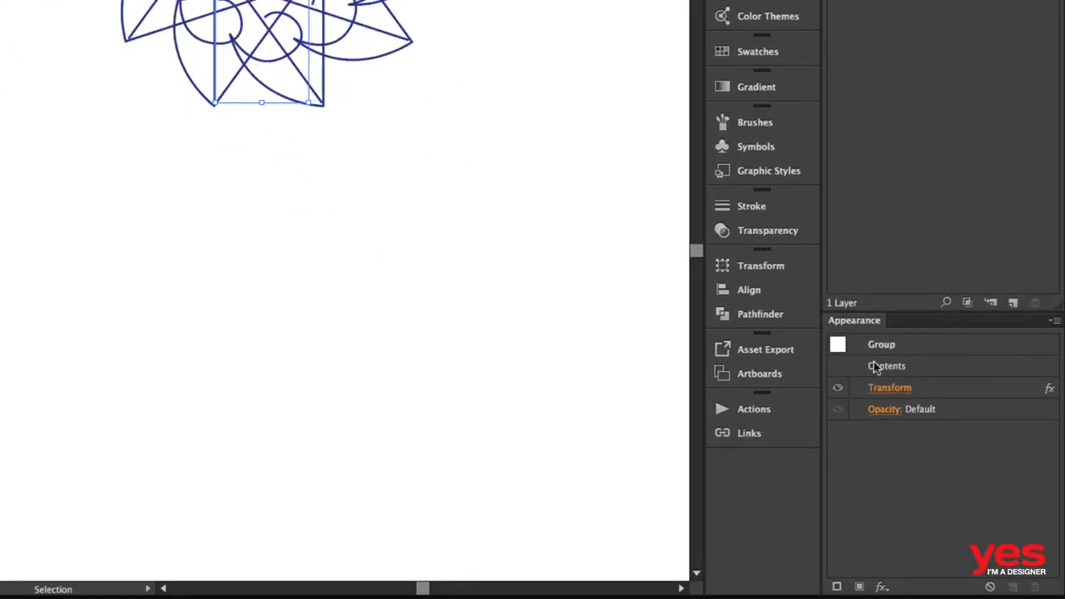
key(space)
drag(541, 54, 407, 309)
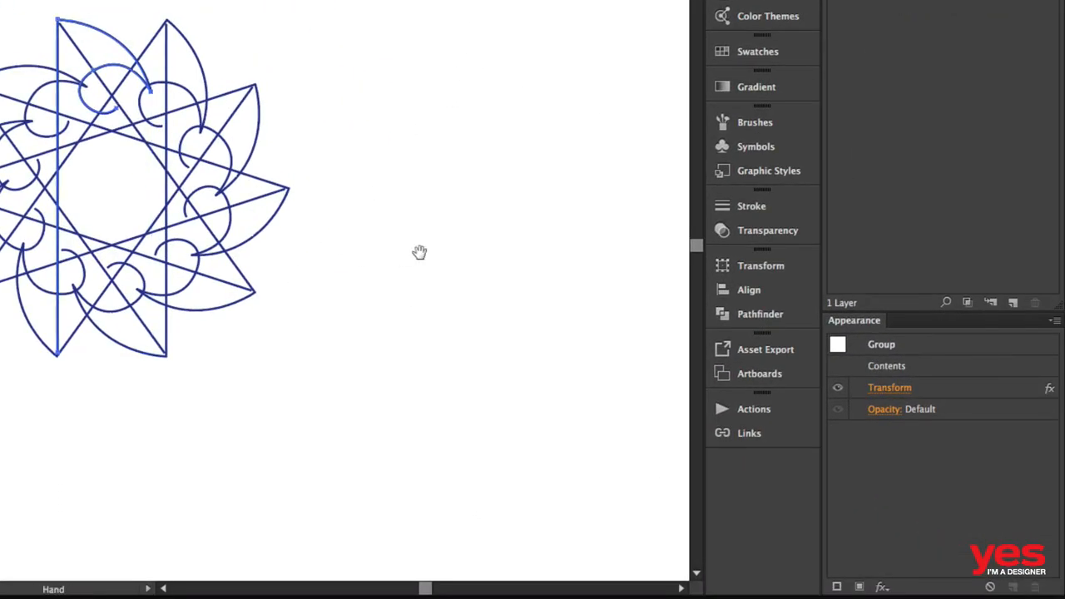
drag(419, 252, 495, 239)
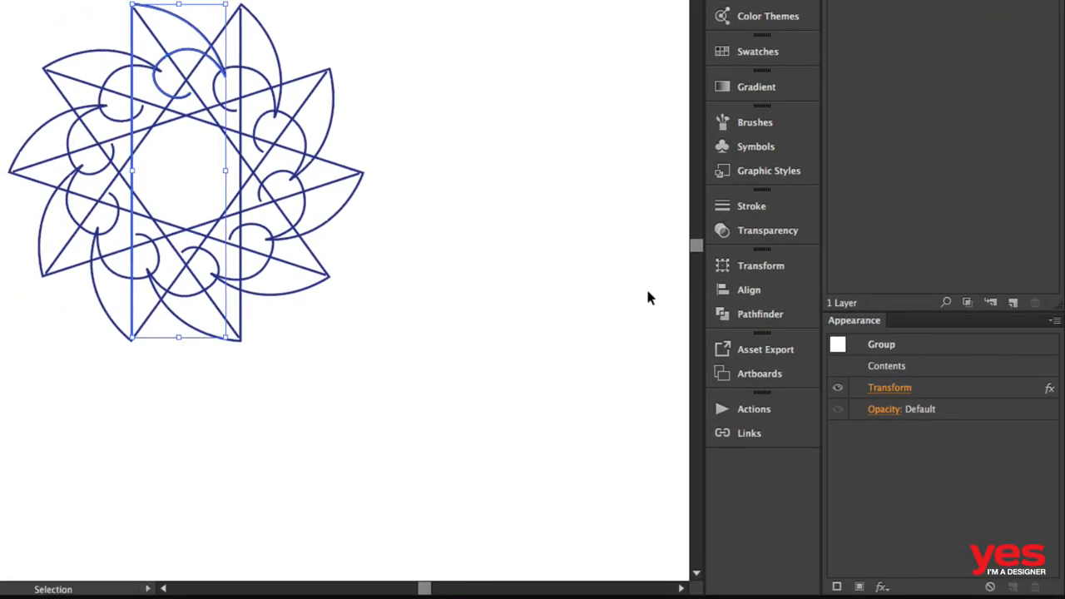
click(889, 388)
click(698, 73)
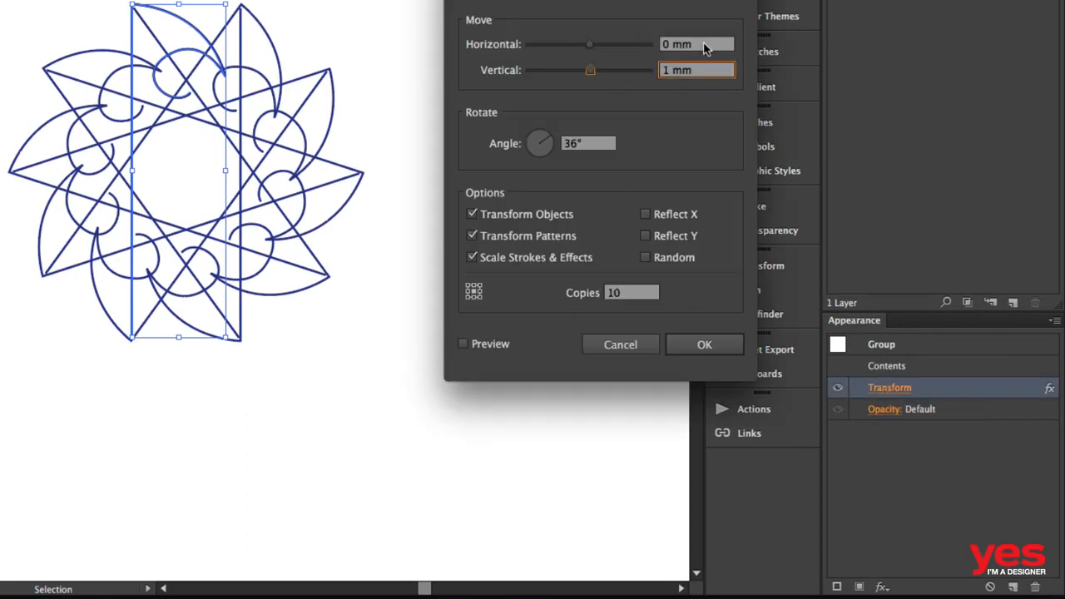
click(704, 48)
key(Up)
key(Up)
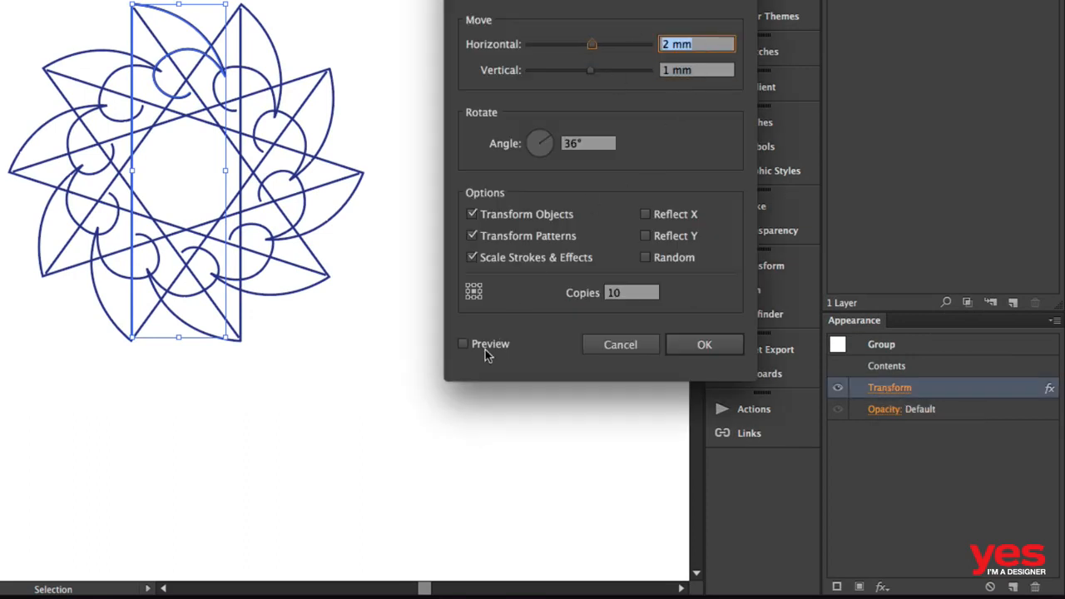
click(485, 349)
key(Down)
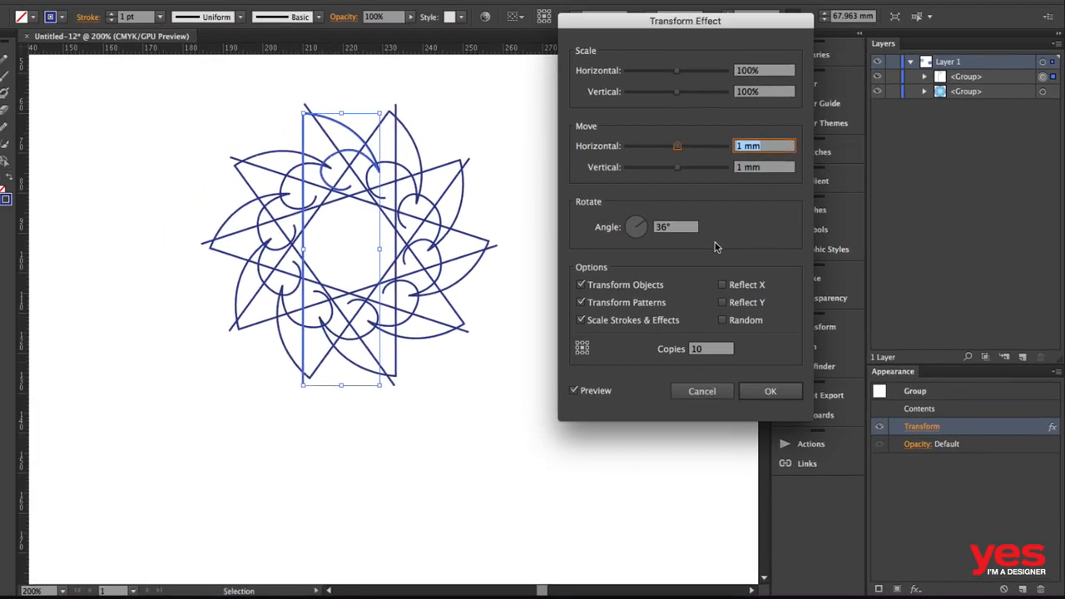
key(Down)
key(Down)
key(Down)
key(Down)
key(Down)
key(Down)
key(Down)
key(Down)
key(Down)
key(Down)
key(Down)
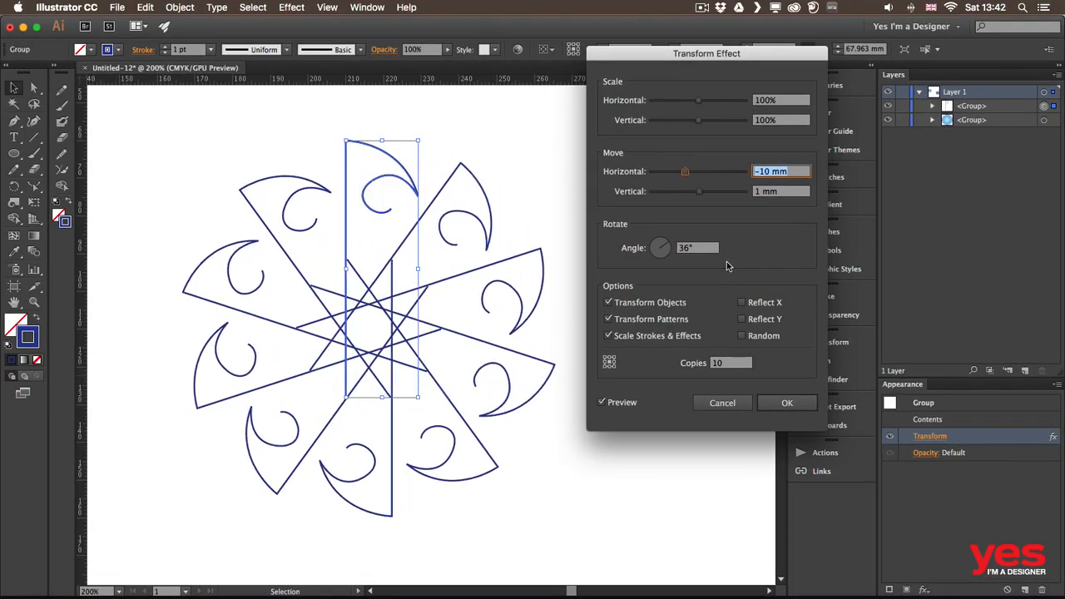
key(Up)
key(Up)
key(Up)
key(Up)
key(Up)
key(Up)
key(Up)
key(Up)
key(Up)
key(Up)
key(Up)
key(Up)
key(Down)
key(Down)
key(Down)
key(Down)
key(Down)
key(Down)
key(Down)
key(Down)
key(Down)
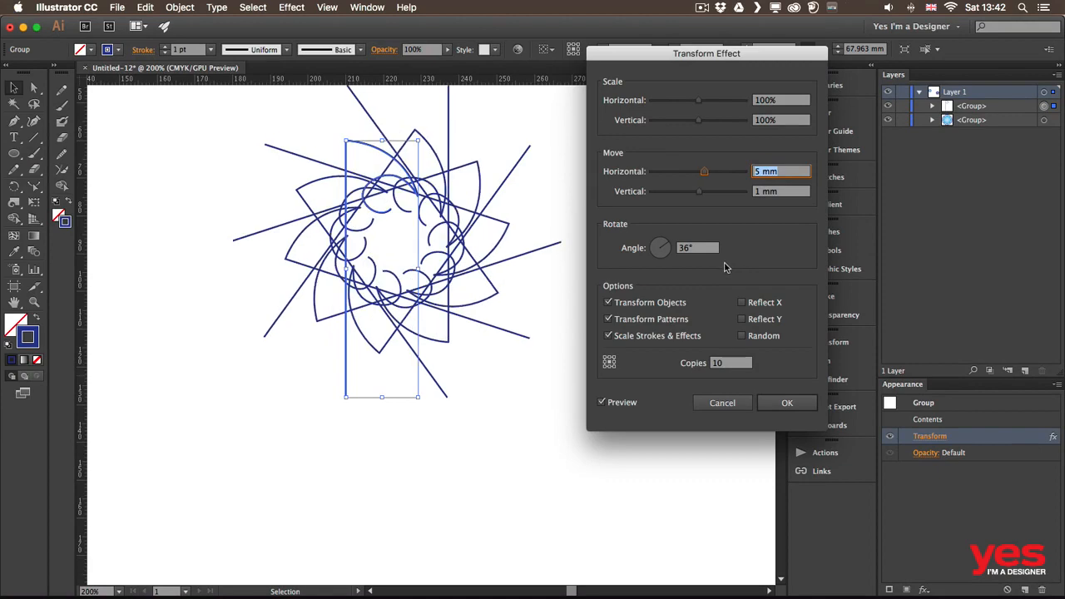
key(Down)
key(Down)
key(Down)
key(Down)
key(Down)
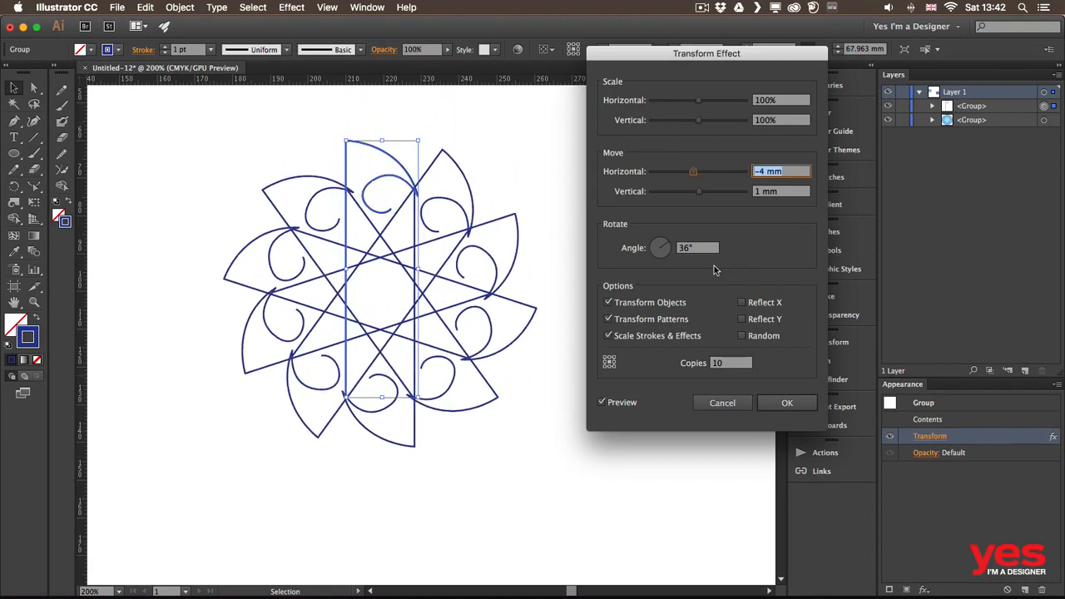
key(Down)
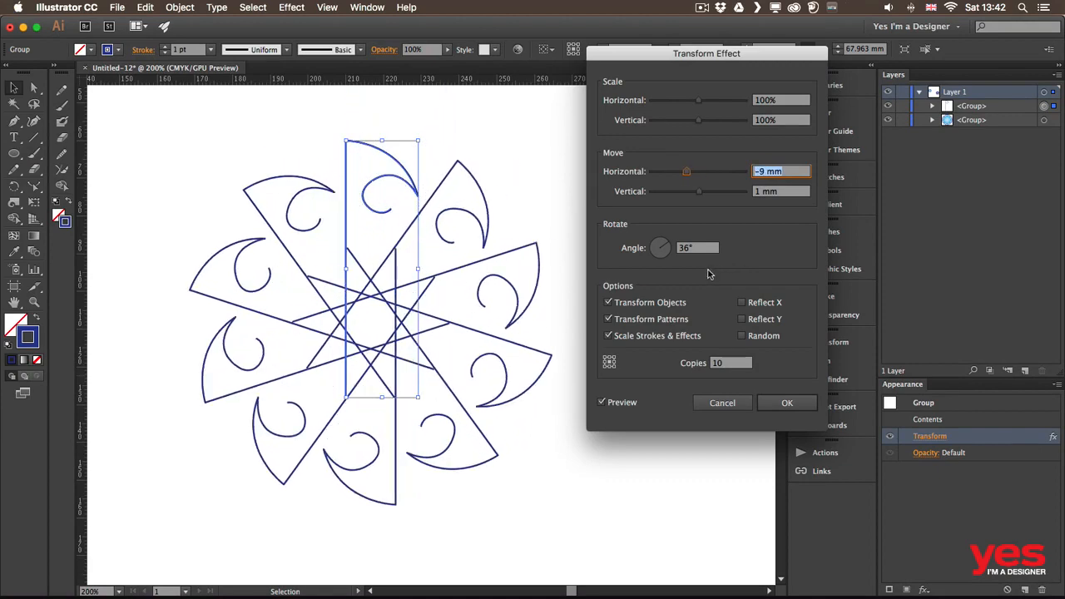
click(808, 405)
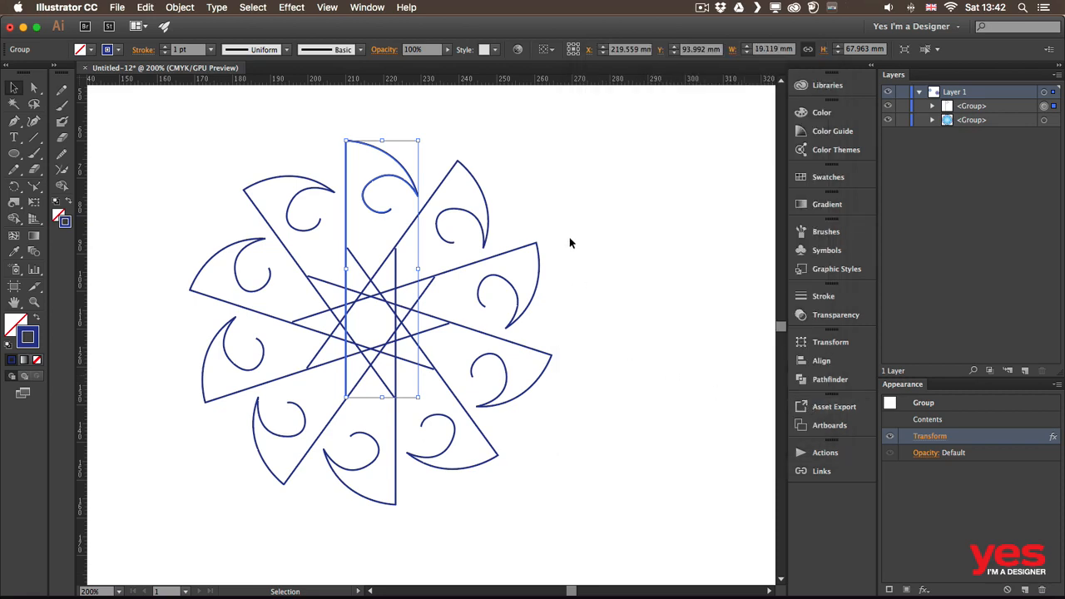
Enter the group's isolation mode and draw two small circles, about 5.2 mm and 4.6 mm, inside the curl segment
click(580, 212)
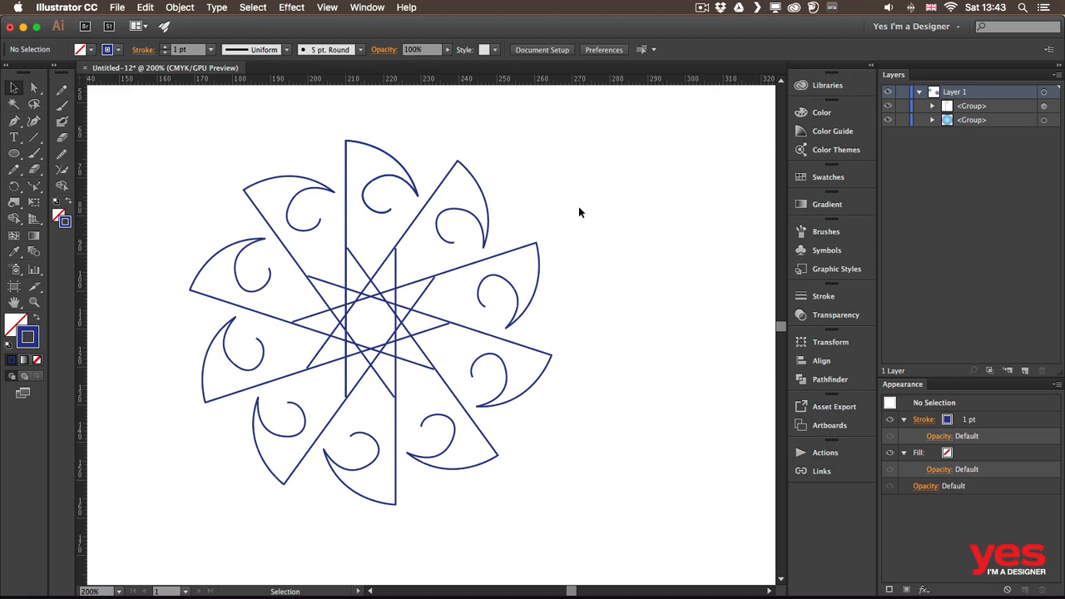
double_click(459, 213)
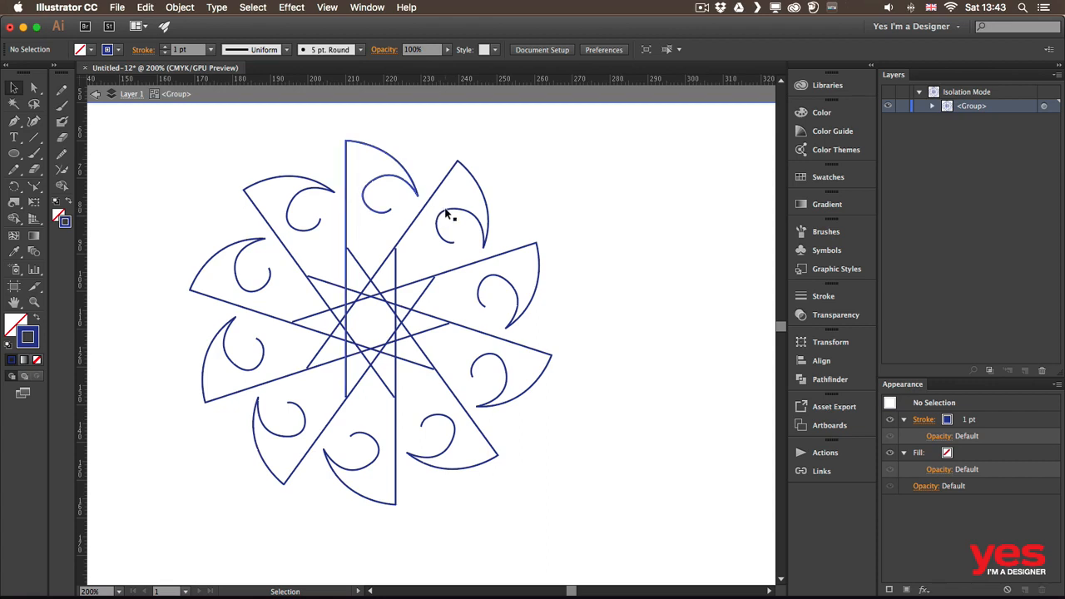
key(l)
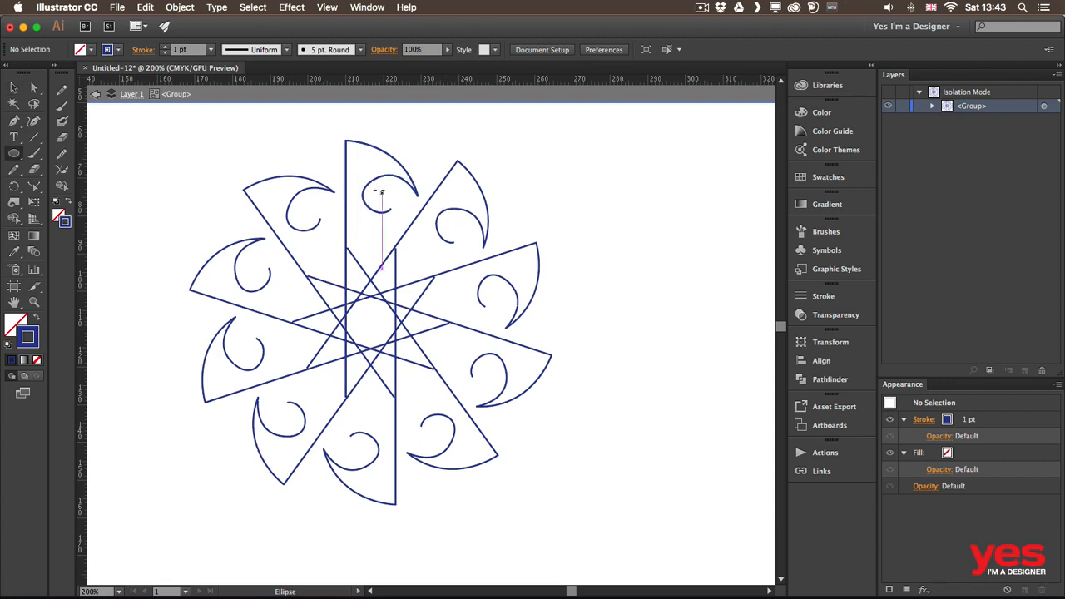
drag(380, 189, 397, 207)
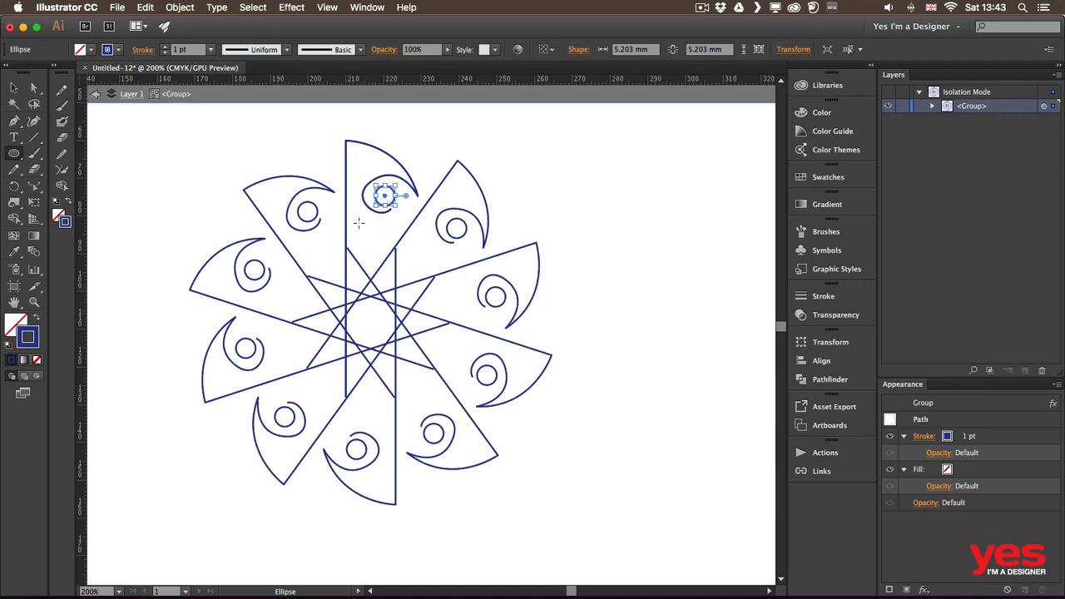
drag(359, 220, 379, 241)
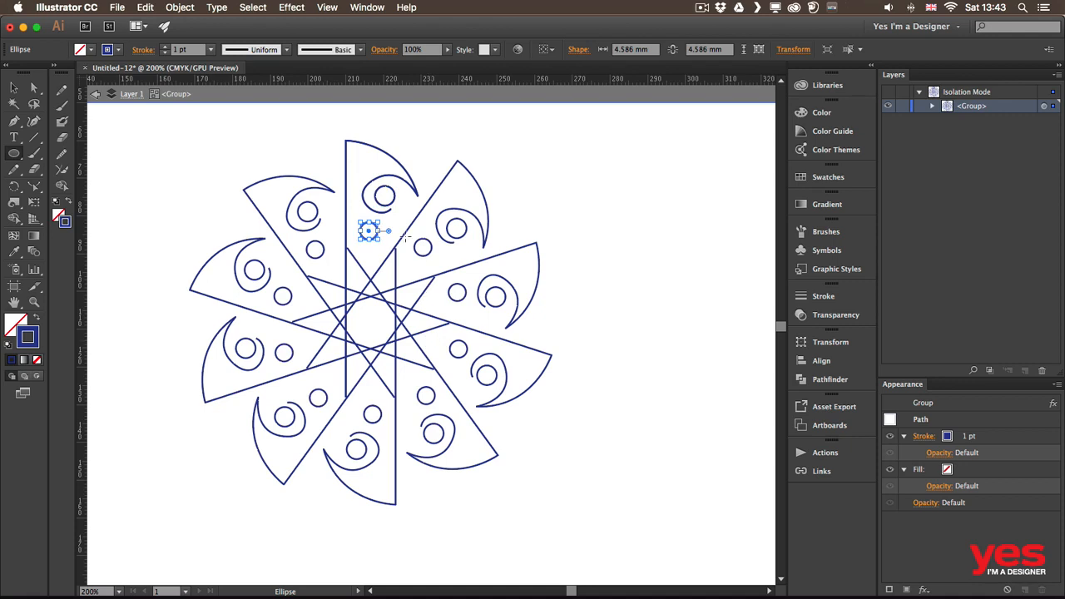
Set the curl path's stroke to 2 pt and its stroke colour to red
key(v)
click(347, 167)
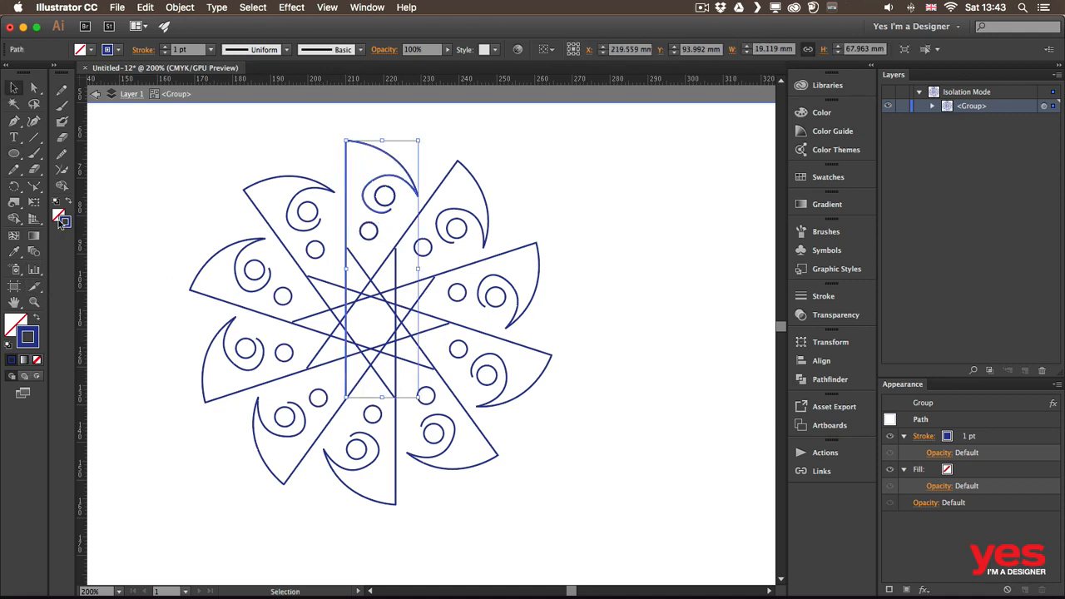
click(165, 45)
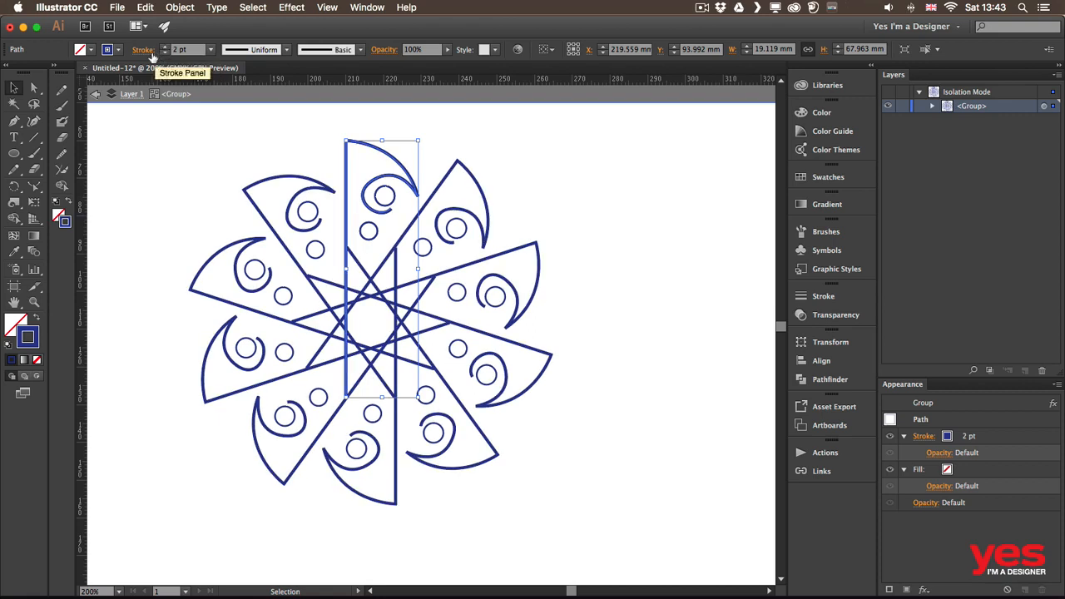
click(117, 50)
click(112, 73)
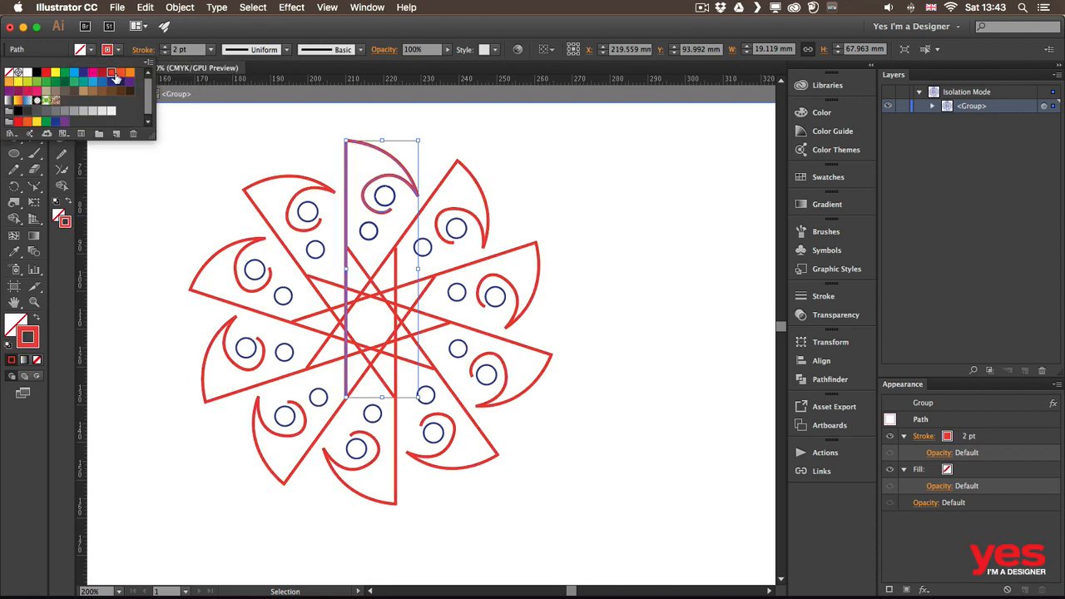
click(520, 169)
Swap fill and stroke on both small circles so they become solid blue dots
click(393, 197)
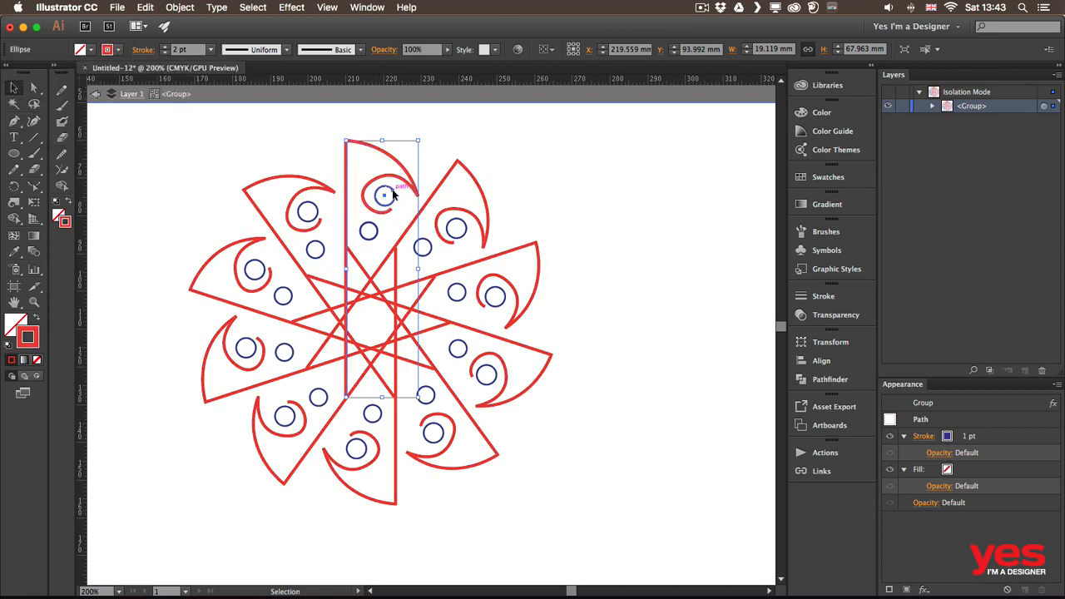
key(shift+x)
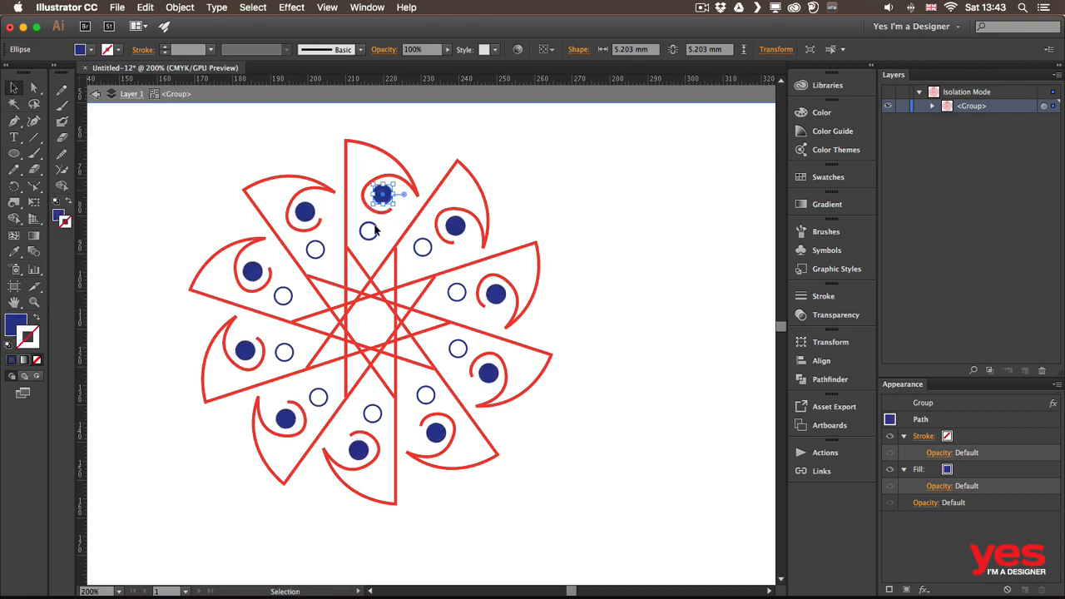
click(371, 229)
click(106, 49)
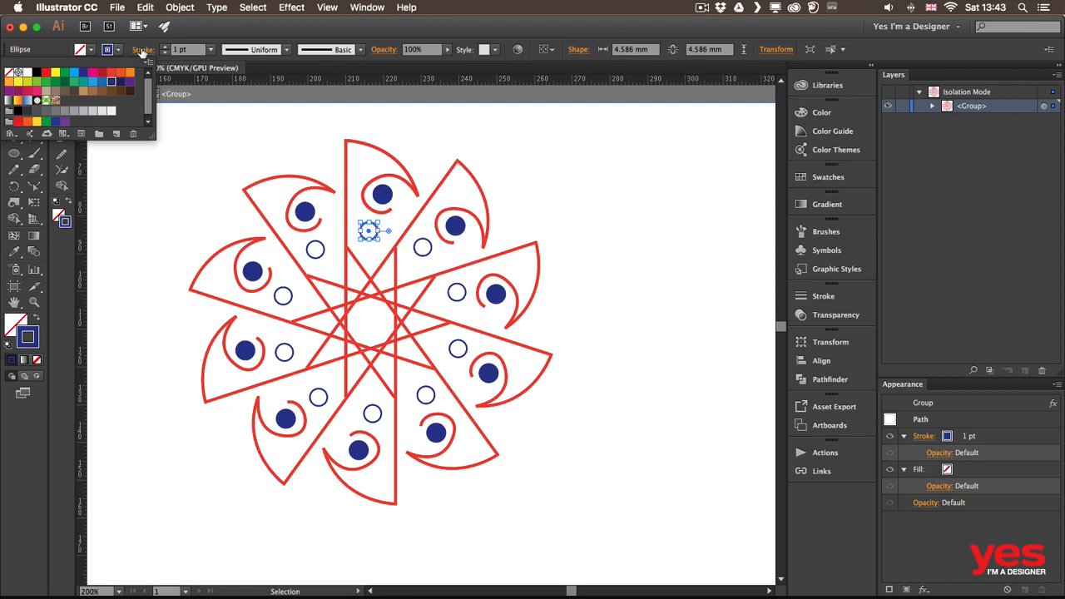
key(shift+x)
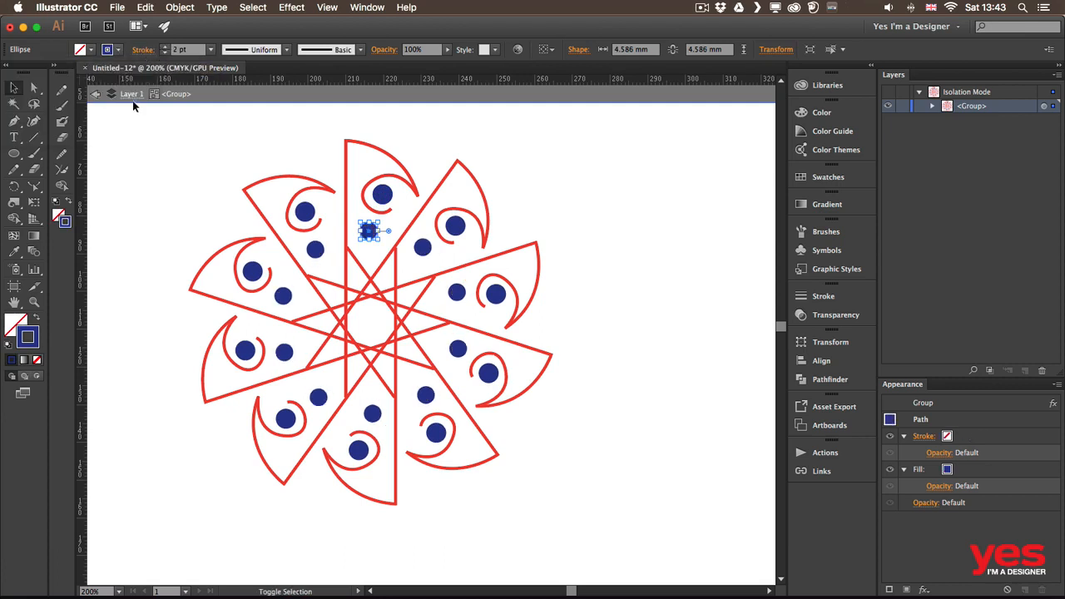
Change the smaller circle's fill colour to red
click(119, 49)
click(91, 50)
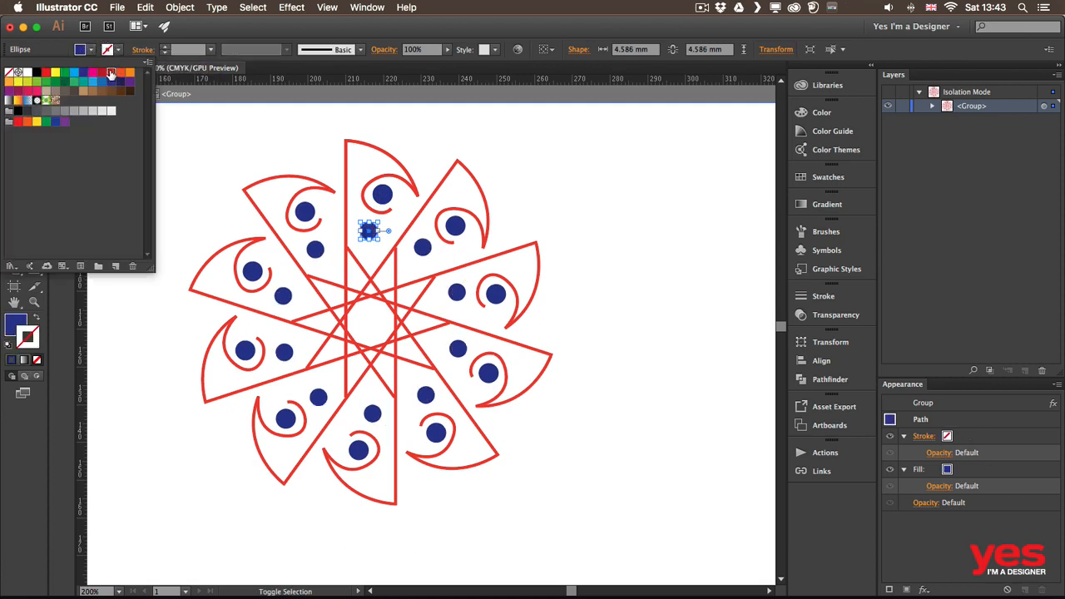
click(110, 73)
click(419, 134)
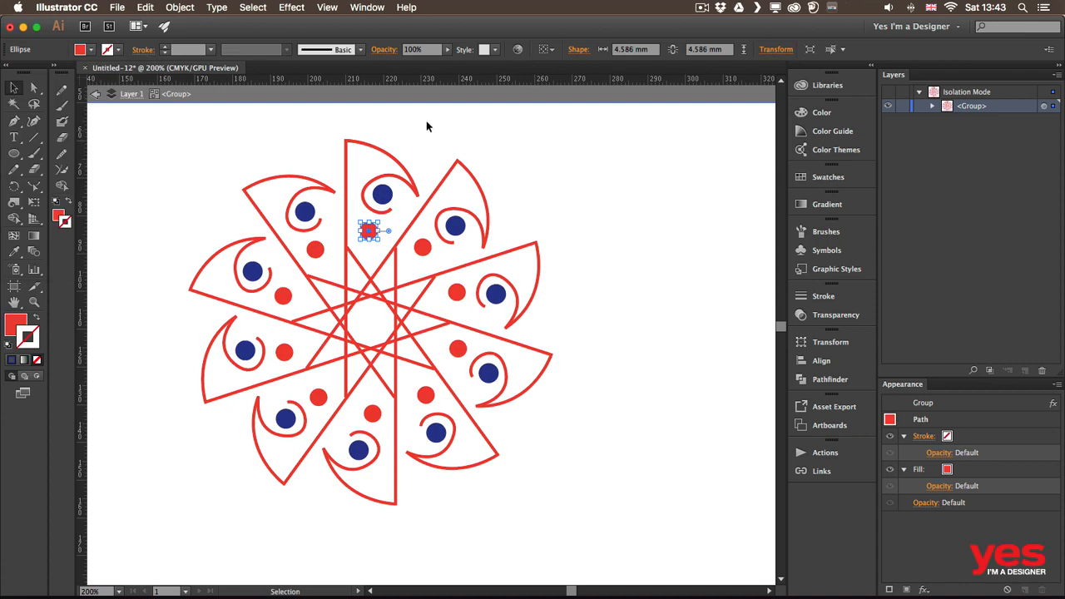
Exit isolation mode and edit the curl group's Transform effect to make 20 copies rotated 18° each, with preview on
click(420, 119)
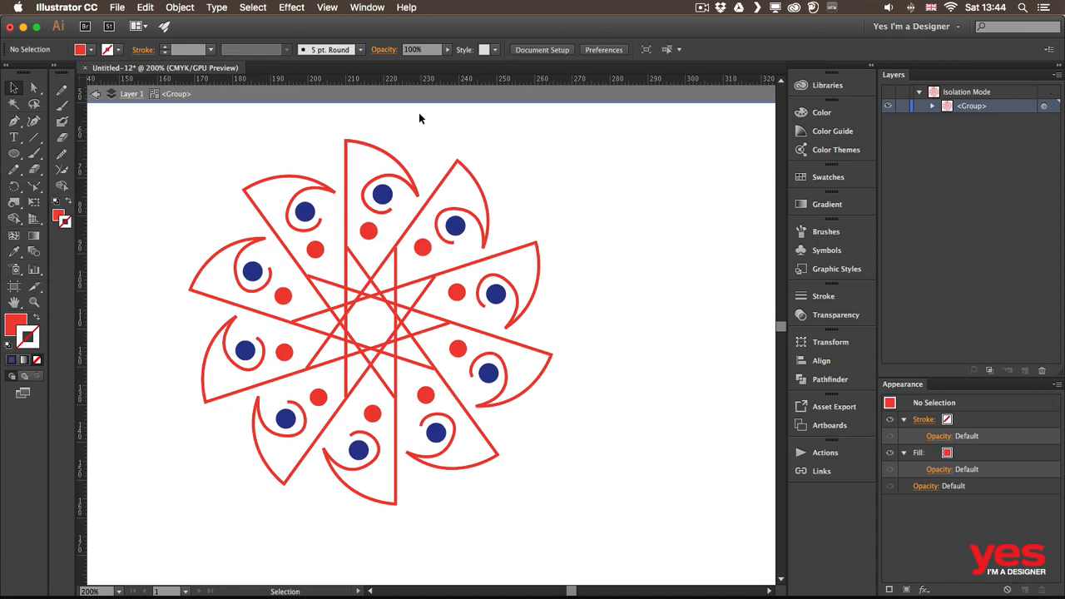
double_click(637, 208)
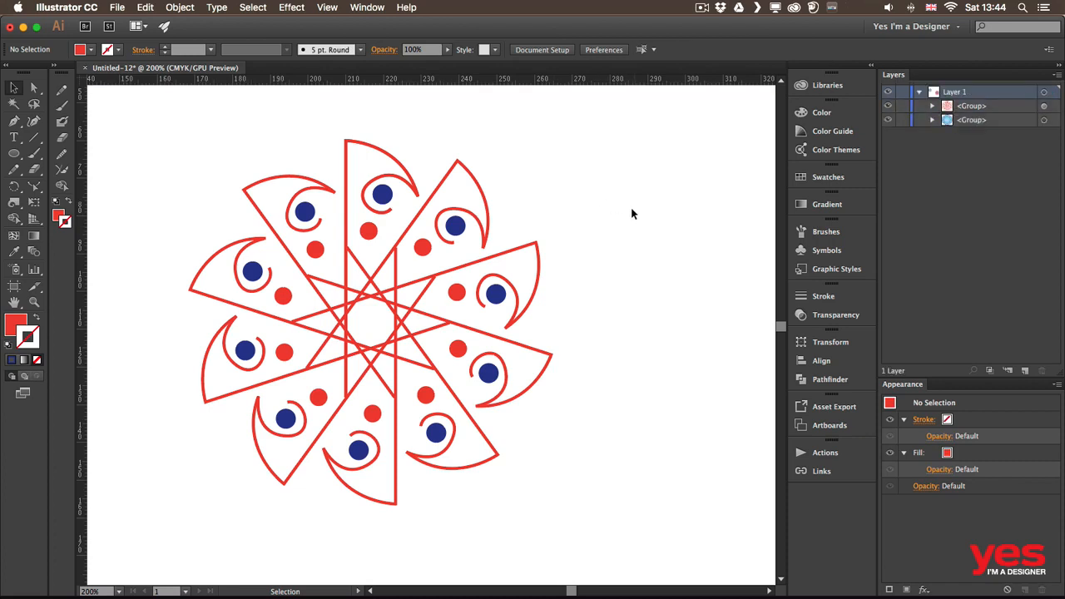
click(529, 250)
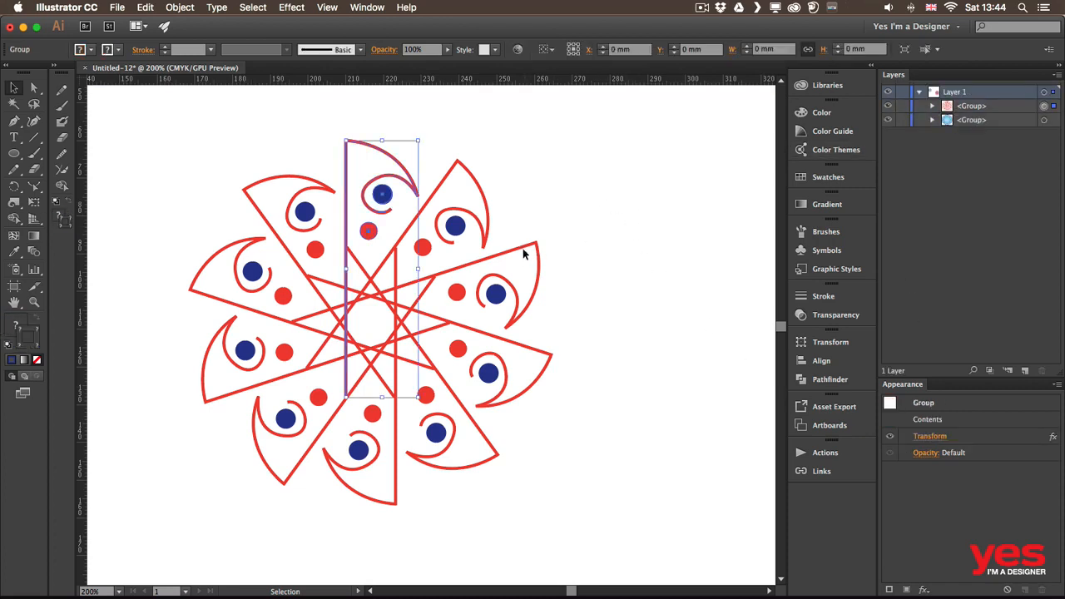
click(927, 436)
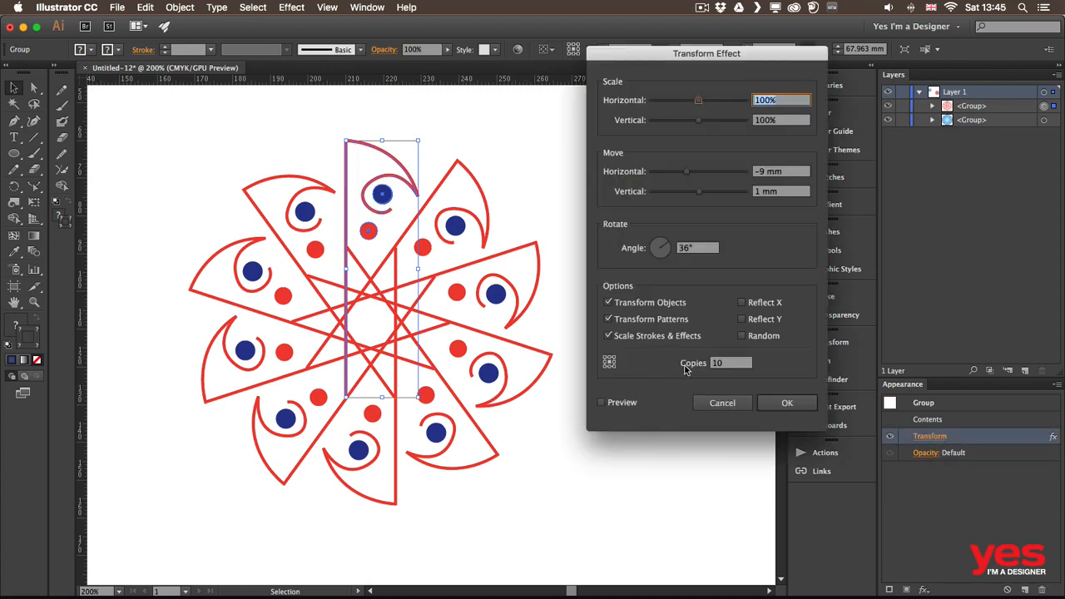
click(736, 365)
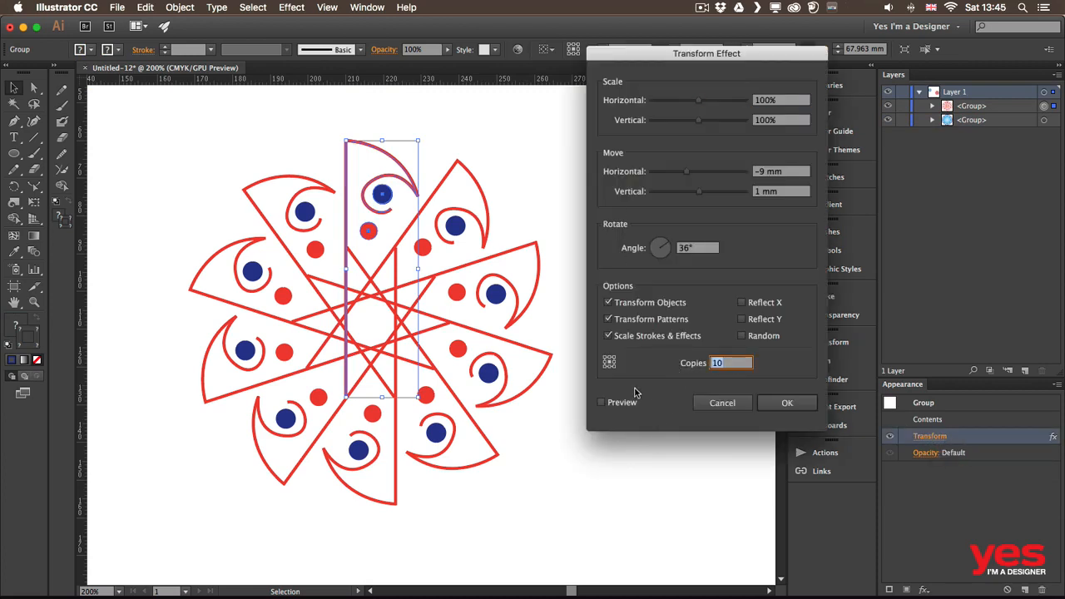
text(8)
click(705, 254)
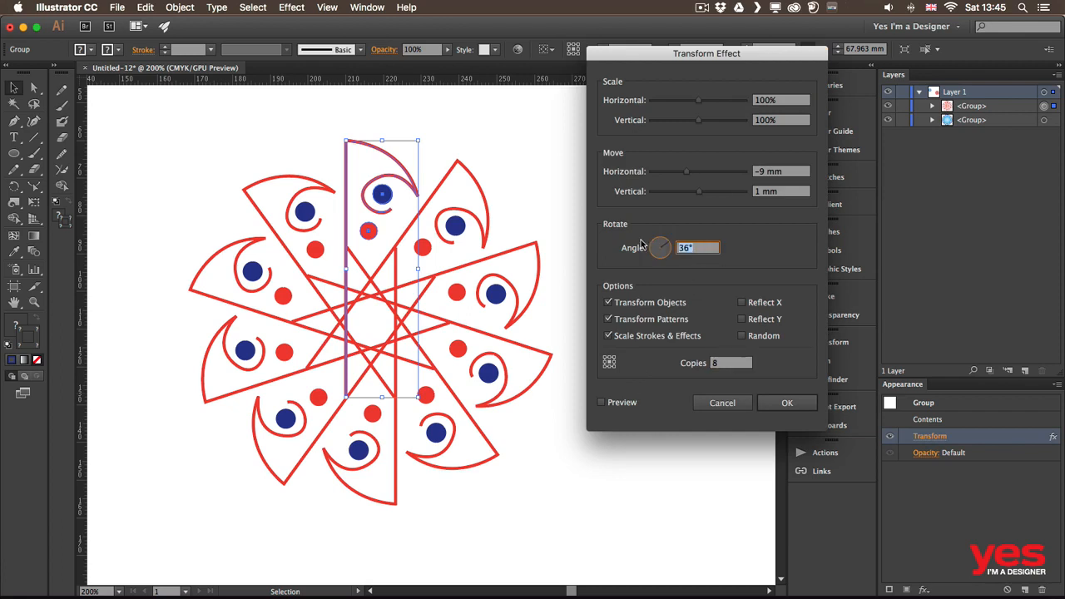
text(45)
click(612, 405)
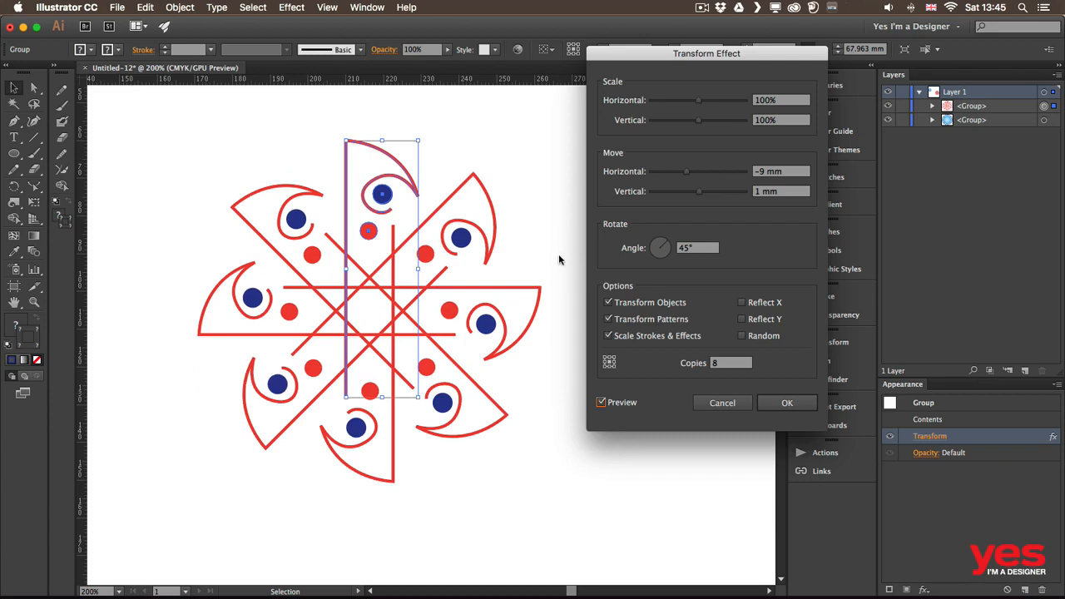
double_click(725, 365)
text(6)
click(707, 251)
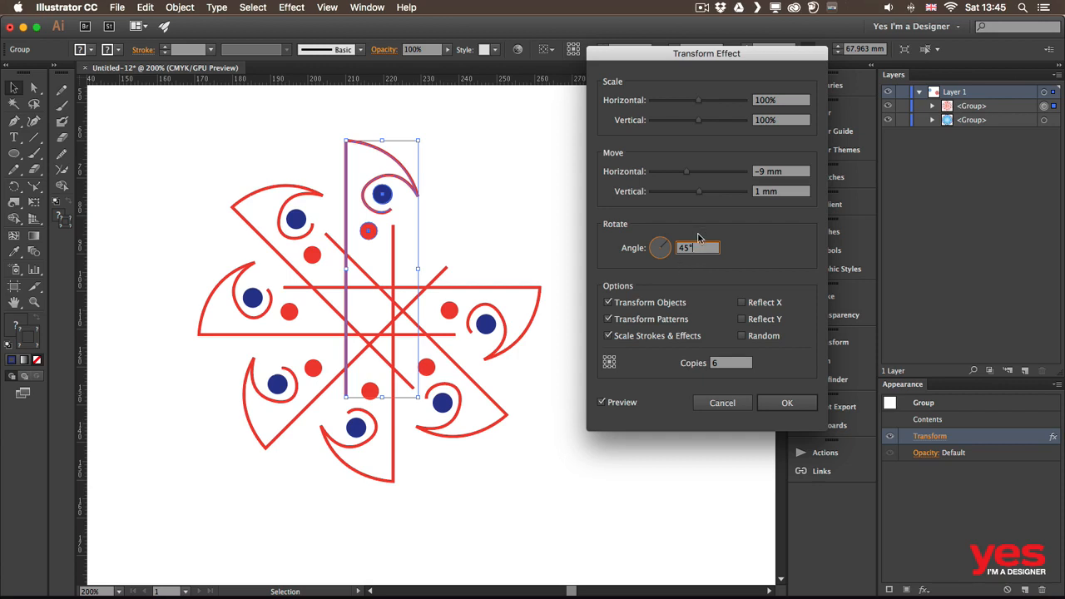
double_click(699, 248)
text(60)
key(Tab)
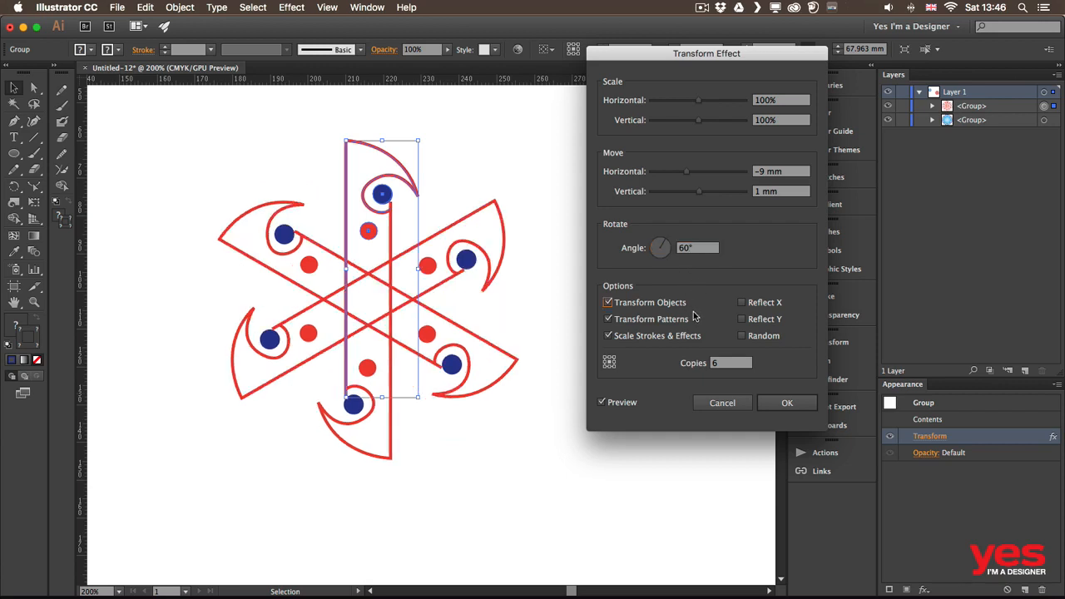
click(724, 367)
text(20)
click(700, 253)
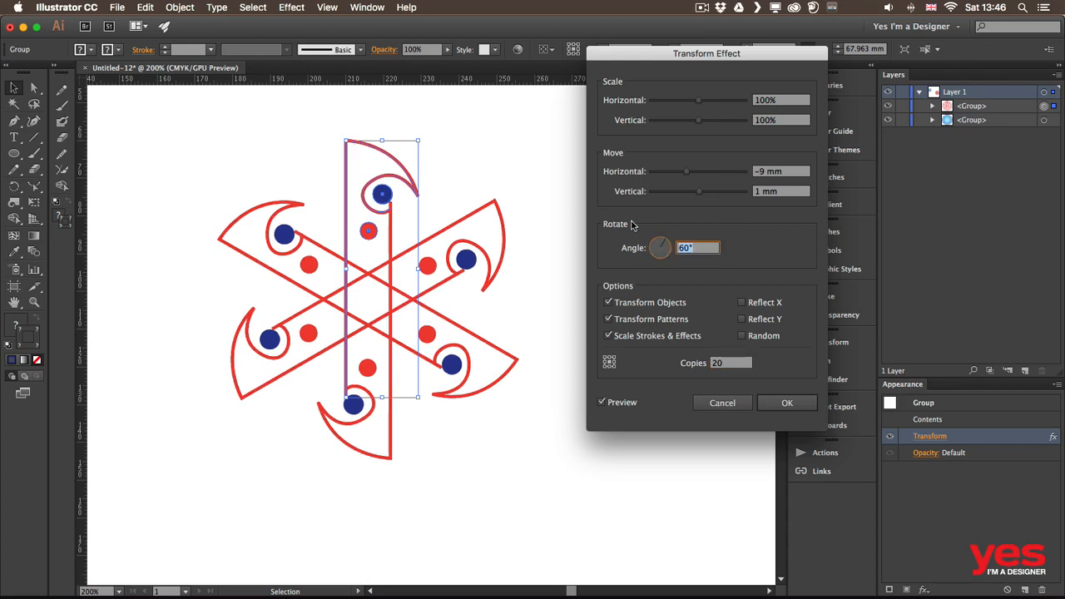
text(18)
key(Tab)
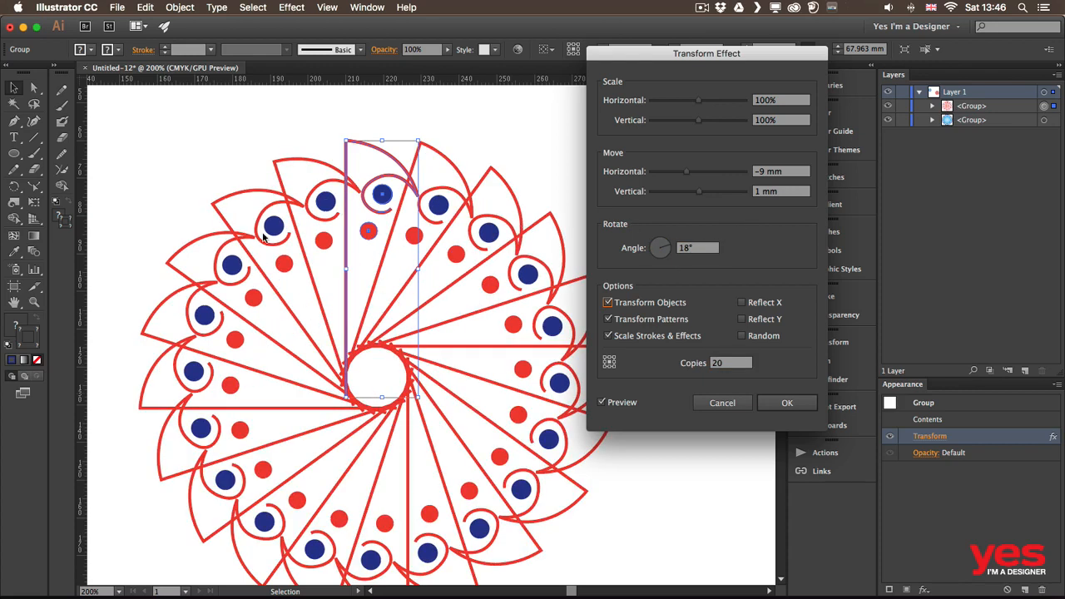
Set the Transform effect's horizontal move to -6 mm and vertical move to 1 mm, then apply it
drag(699, 53, 768, 82)
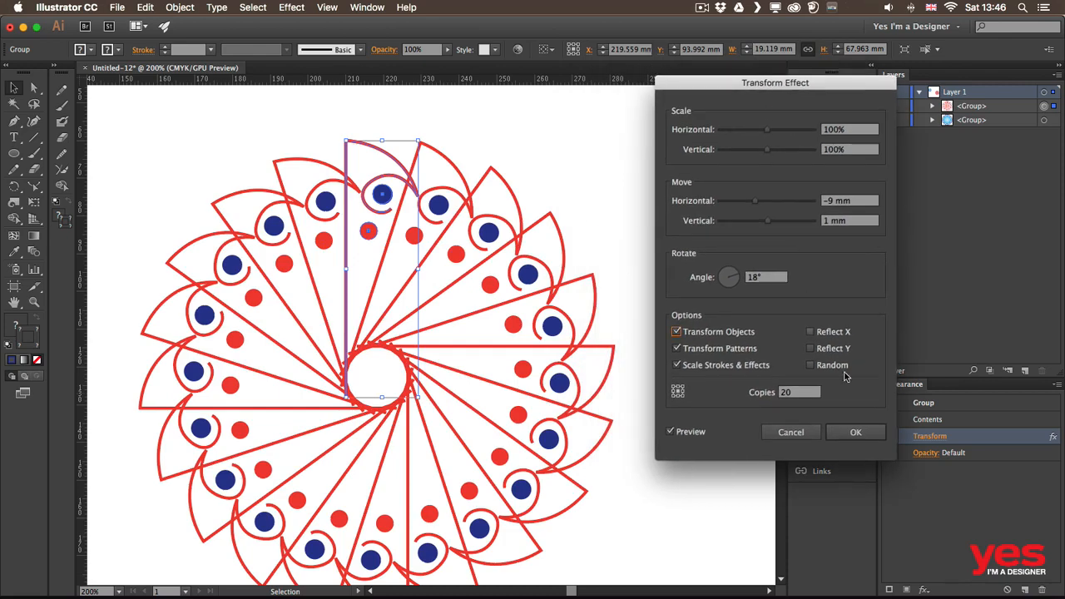
click(849, 204)
key(Up)
key(Up)
key(Up)
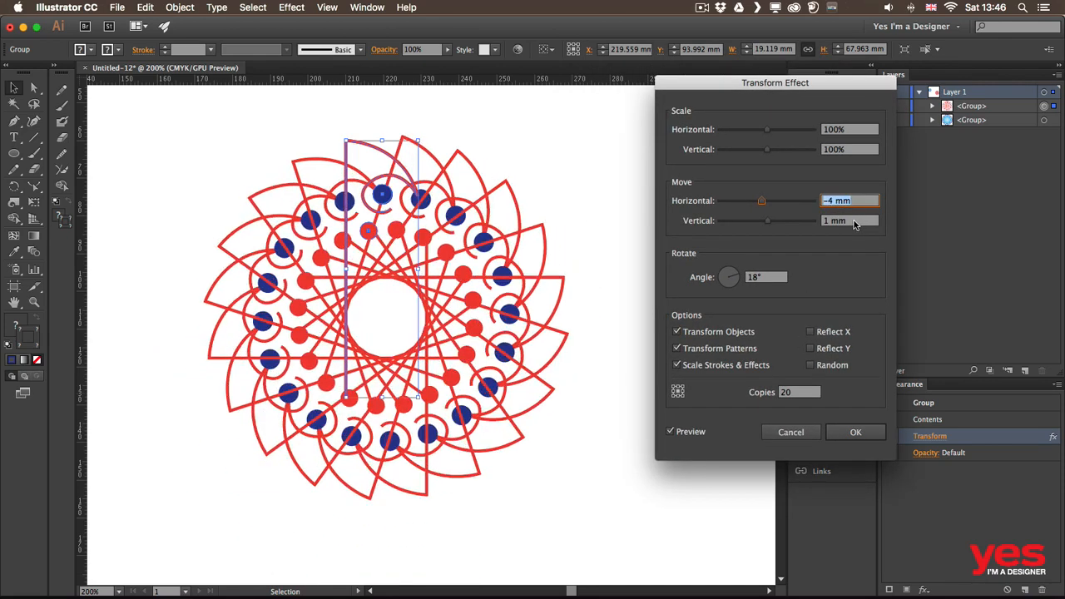
click(856, 221)
key(Up)
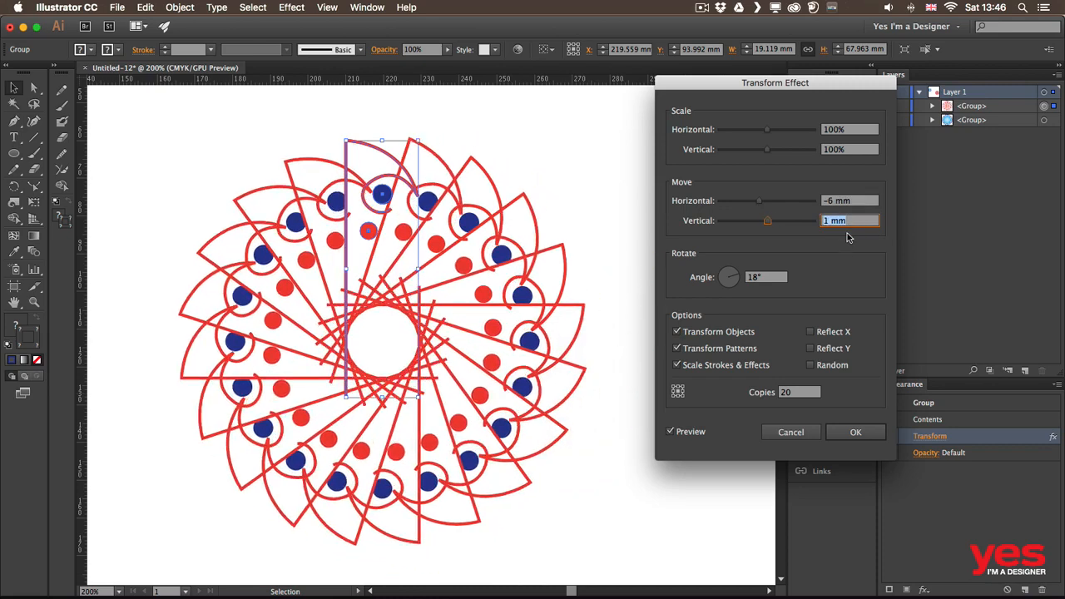
key(Down)
key(Down)
key(Down)
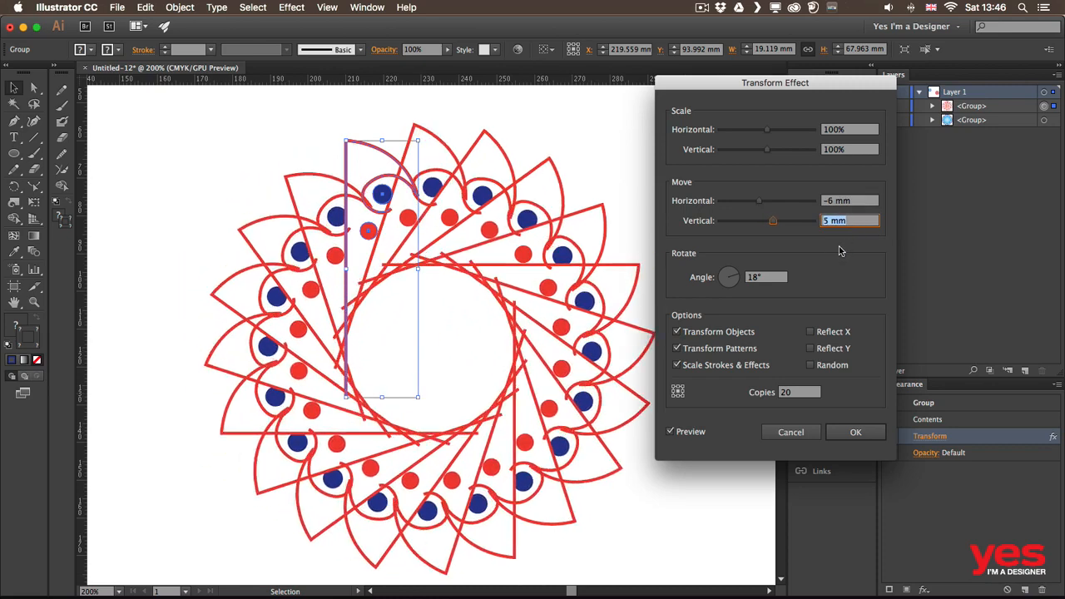
key(Up)
key(Up)
key(Up)
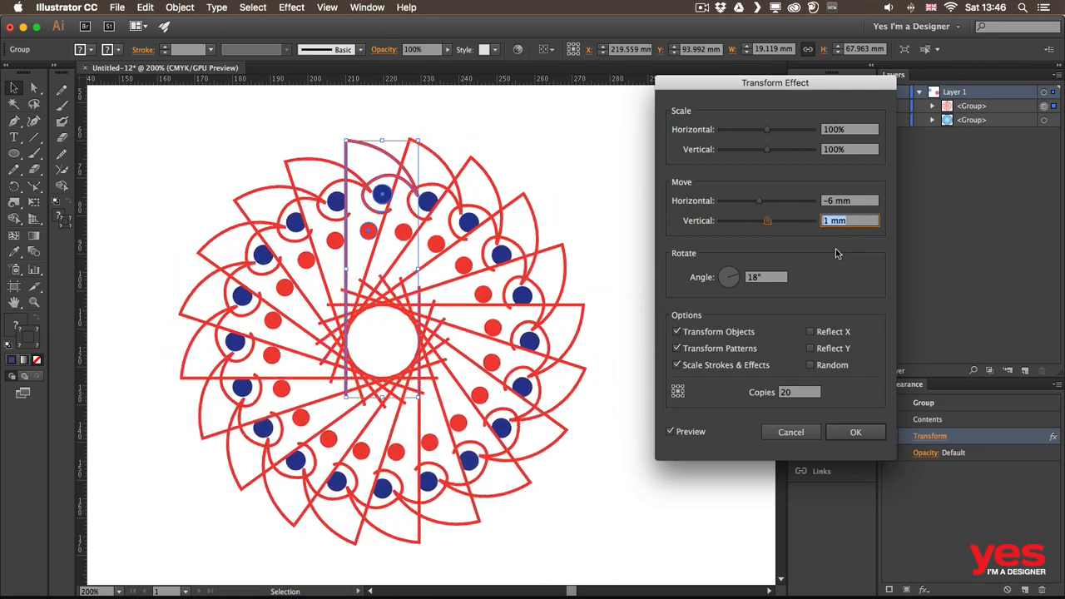
key(Down)
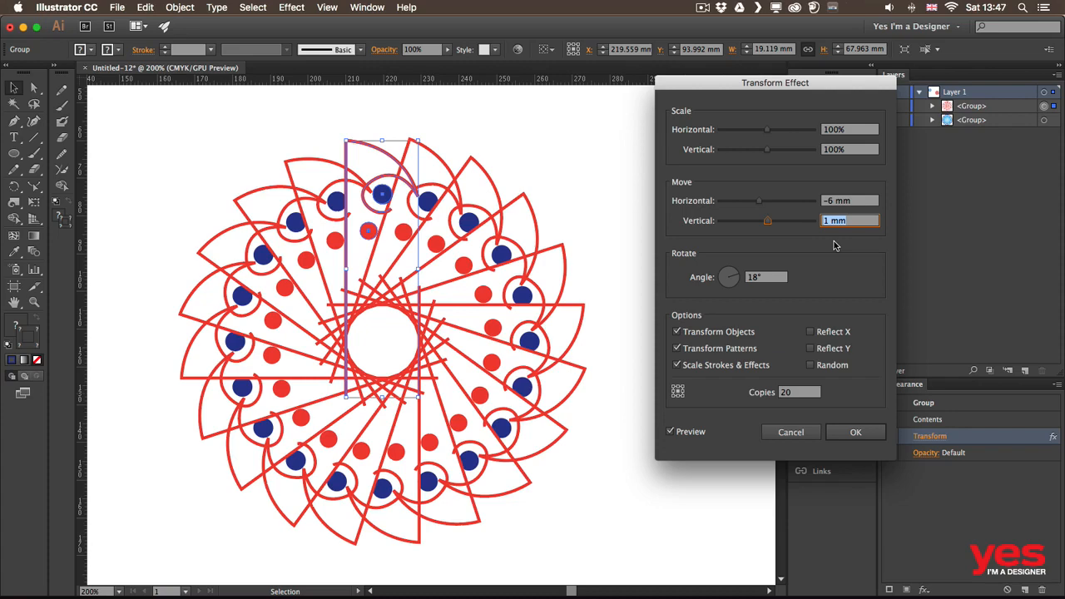
click(856, 433)
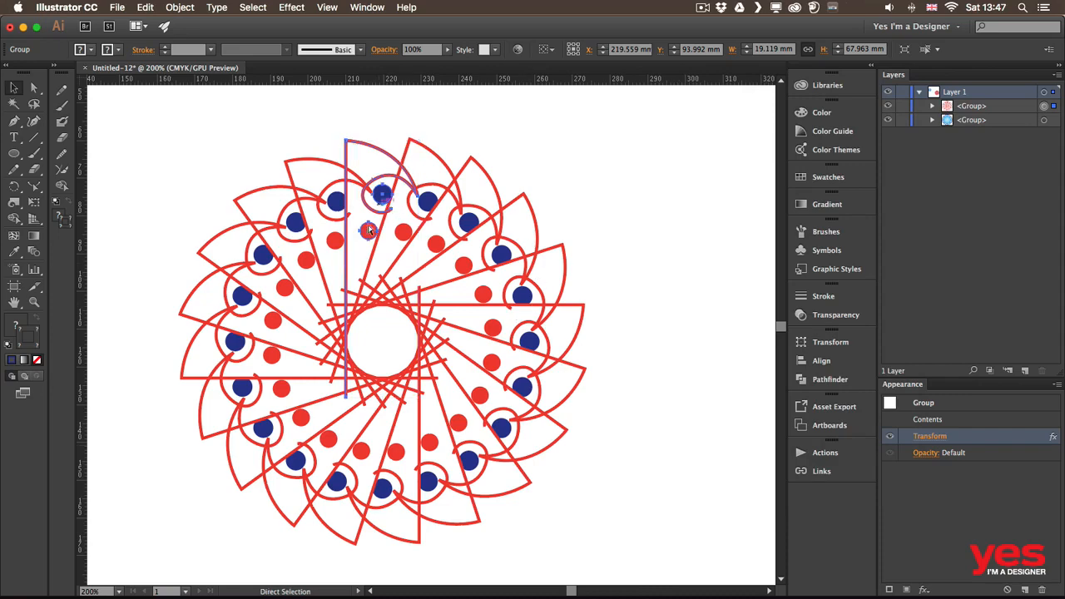
Switch to Chrome and browse the Pinterest mandala pins for design reference
key(super+Tab)
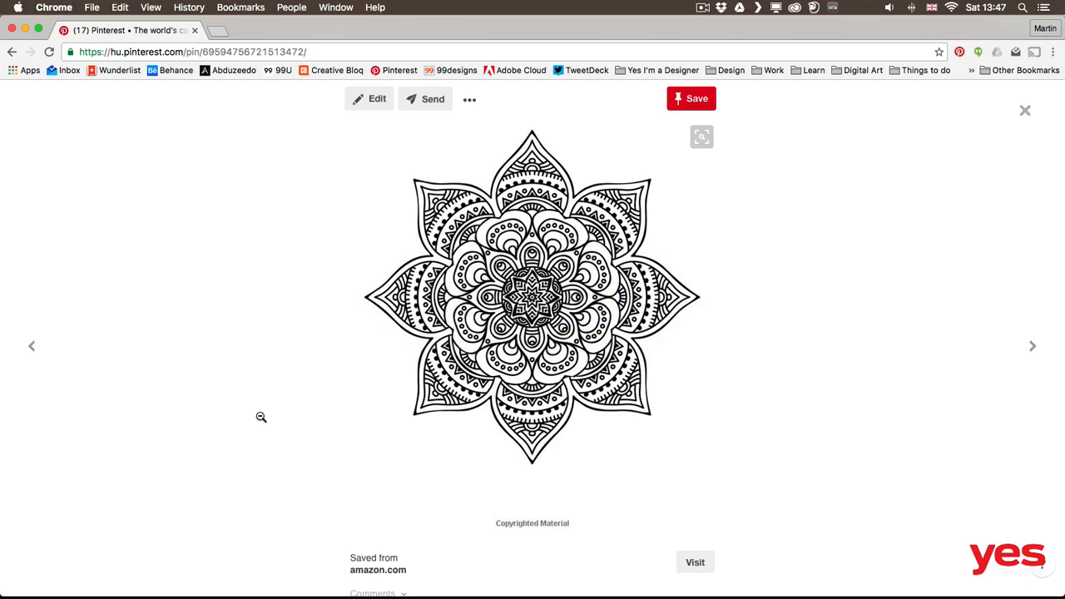
key(Right)
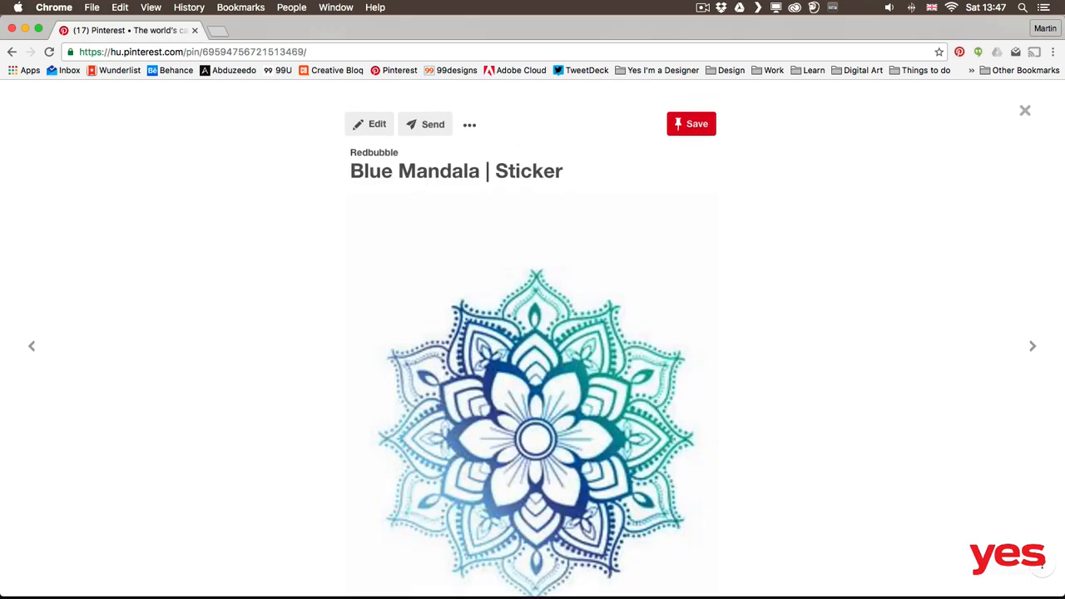
scroll(532, 358, down, 2)
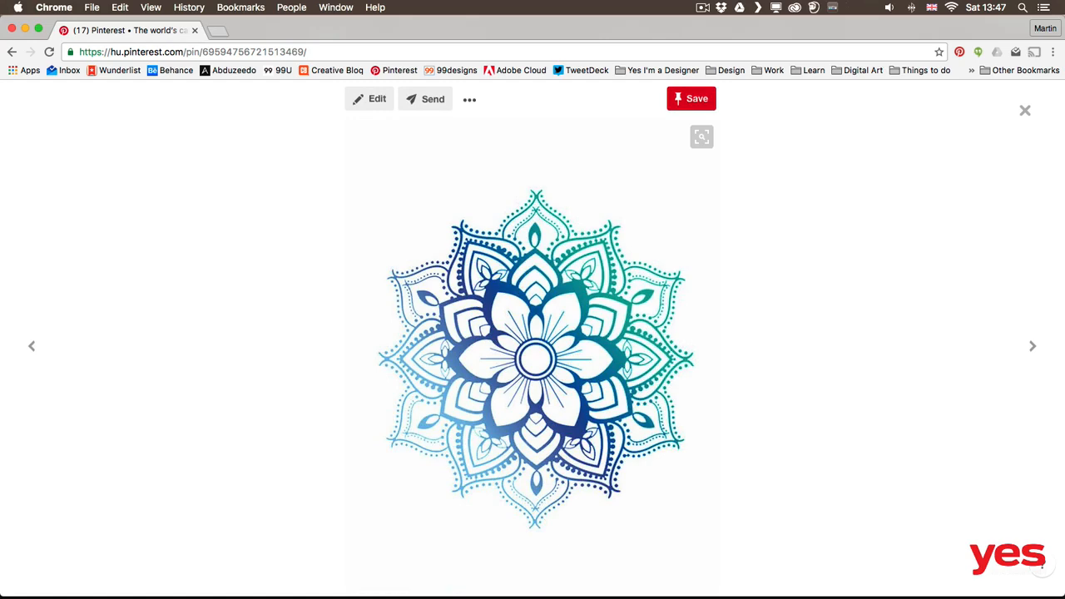
key(Left)
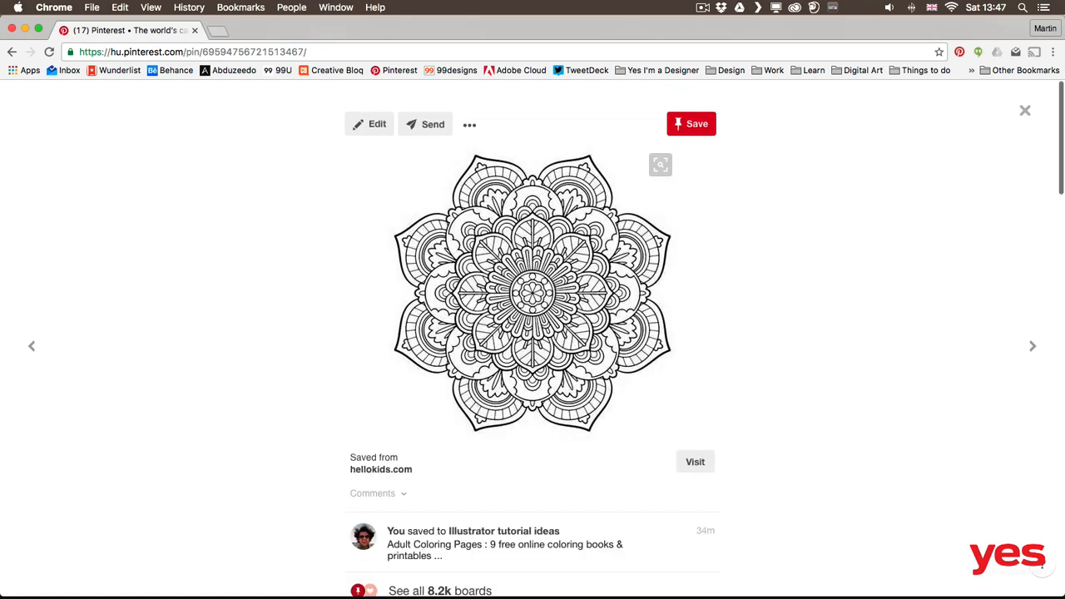